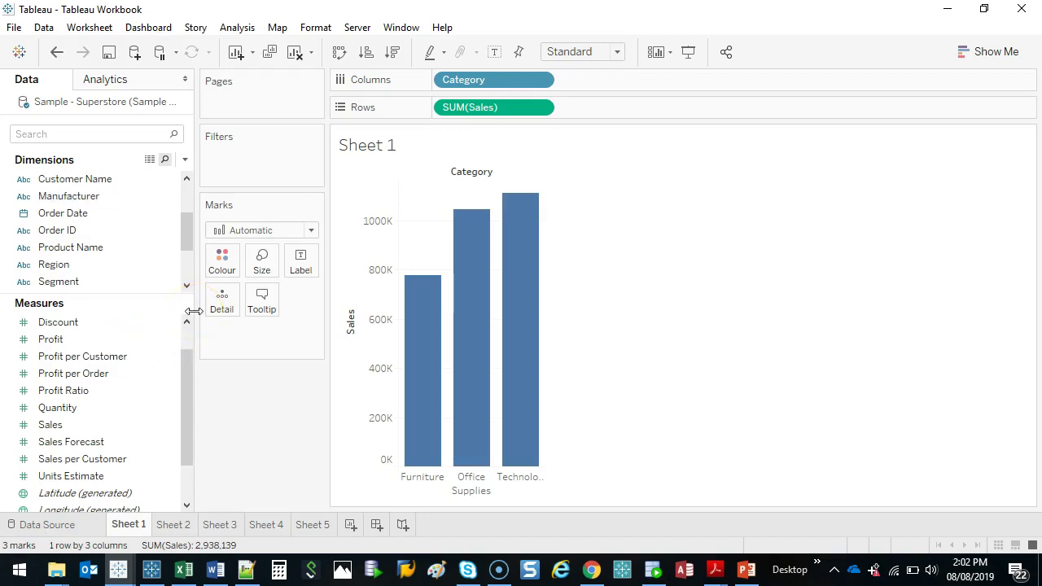
# - Work in the sheet-tab area at the bottom of the workbook, then cancel with Escape
pyautogui.moveTo(152, 511); pyautogui.dragTo(152, 500)
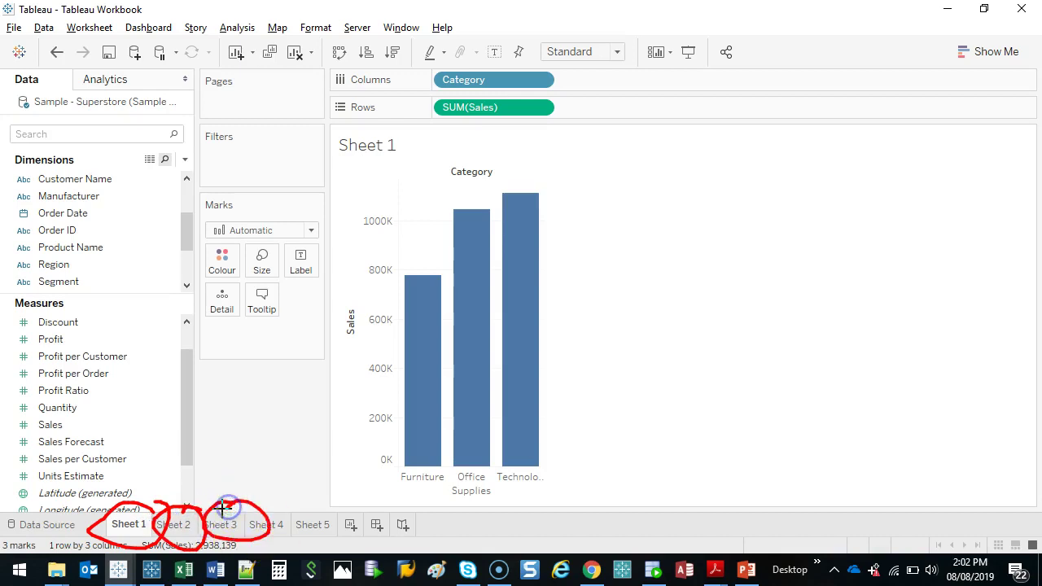
pyautogui.press('e')
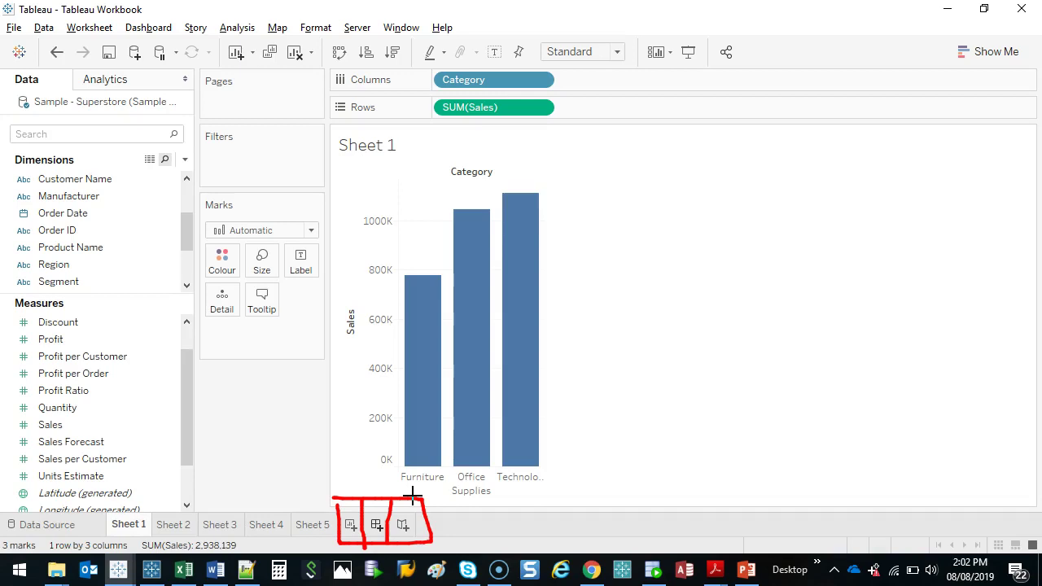
pyautogui.press('Escape')
# - Create Dashboard 1 and lower its fixed height from 800 to 500 px, giving 1000 x 500
pyautogui.click(376, 526)
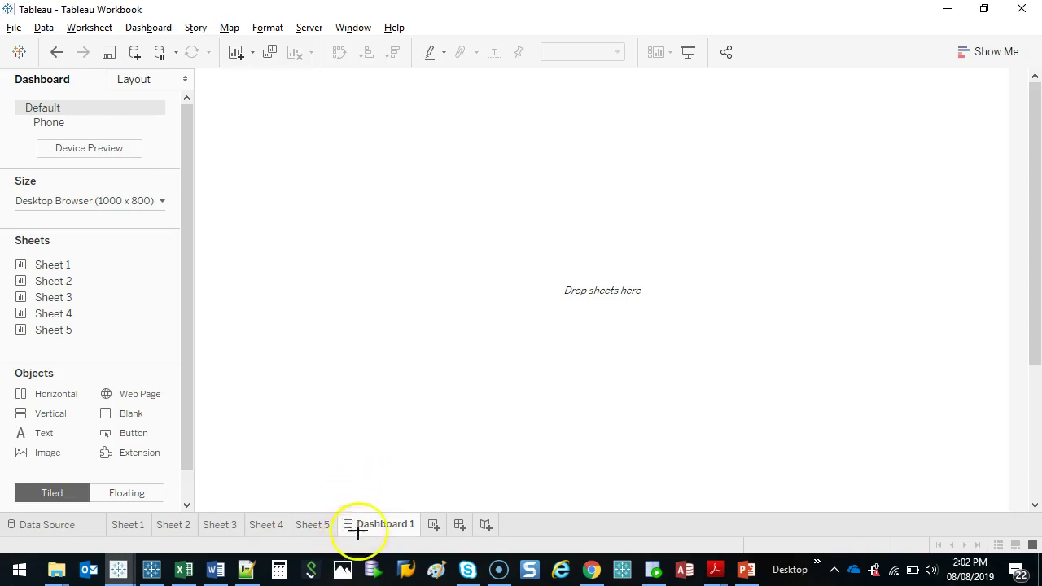
pyautogui.moveTo(15, 242); pyautogui.dragTo(119, 329)
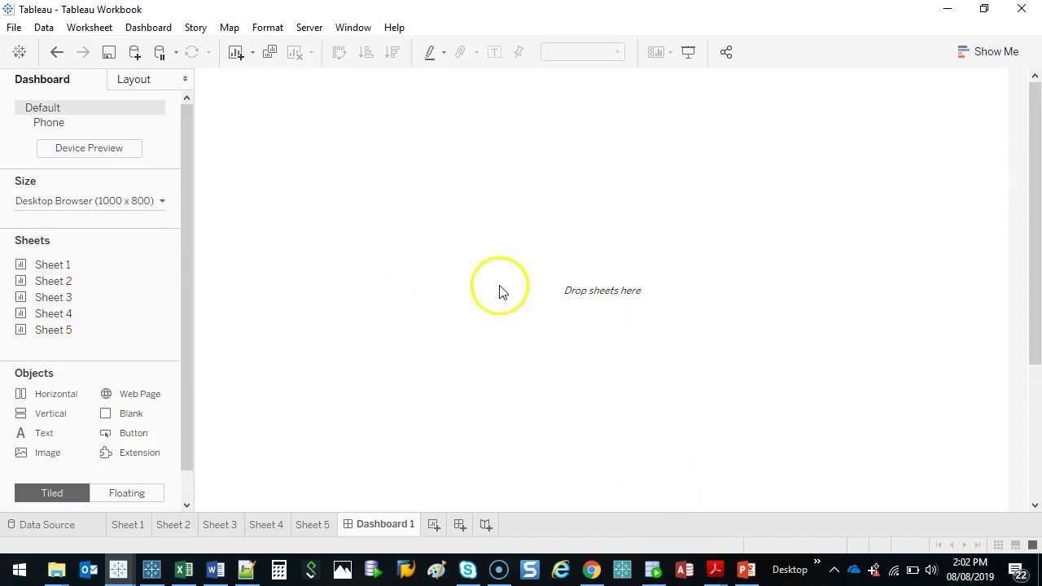
pyautogui.click(148, 202)
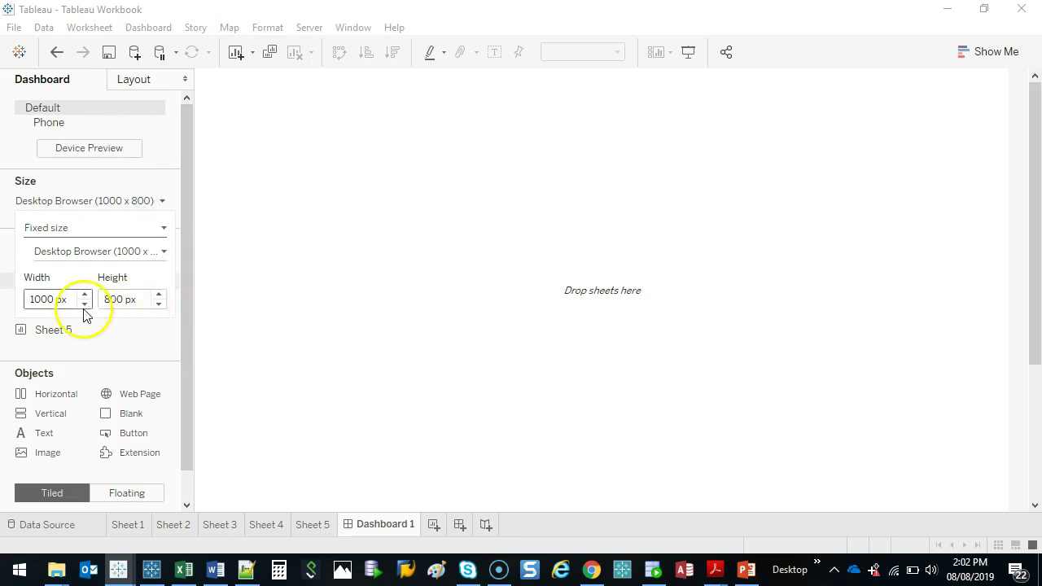
pyautogui.click(159, 305)
pyautogui.click(159, 304)
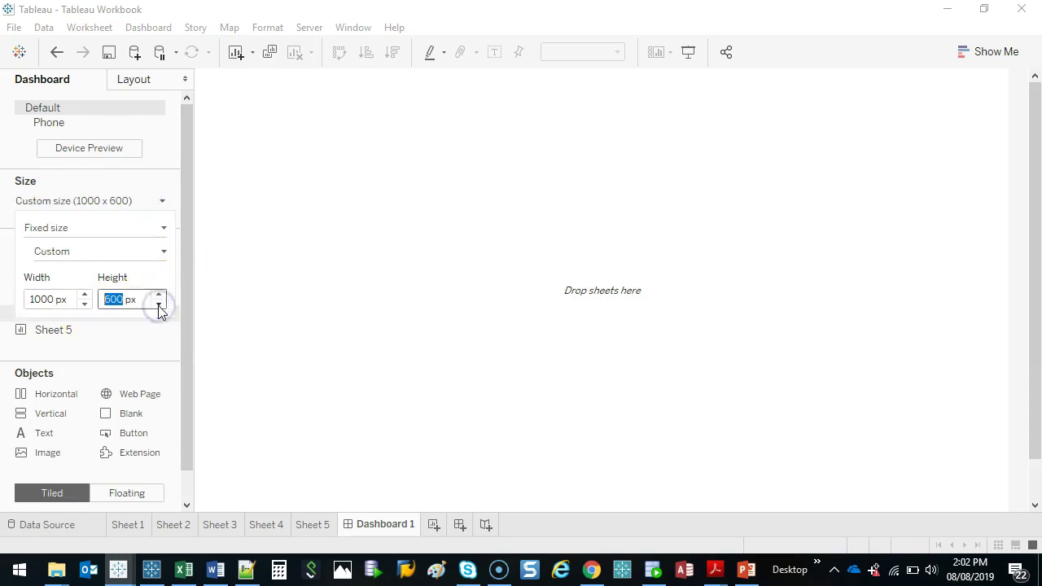
pyautogui.click(158, 304)
pyautogui.hotkey('ctrl', '2')
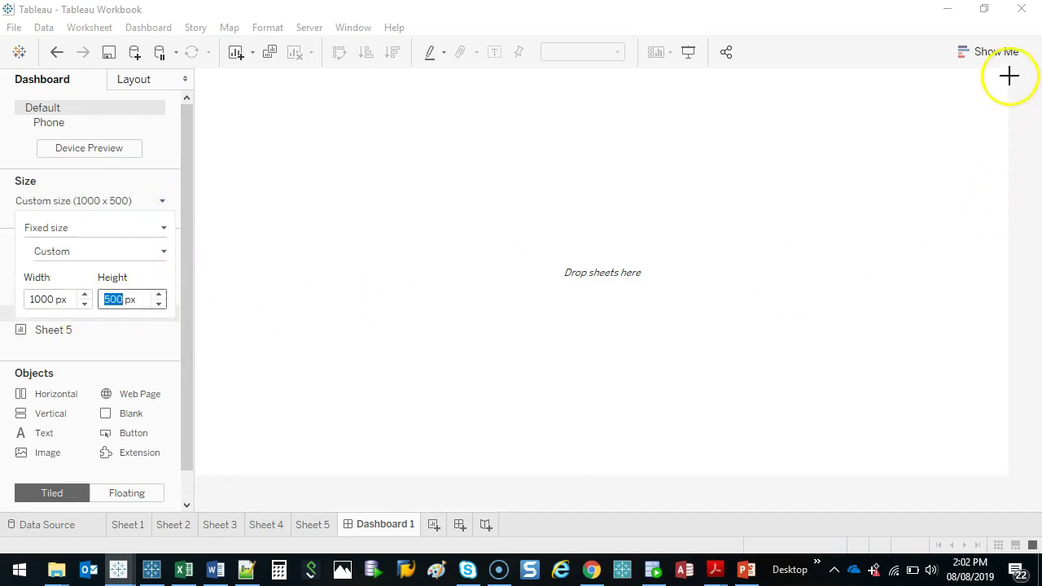
pyautogui.moveTo(1008, 72)
pyautogui.mouseDown()
pyautogui.moveTo(1033, 467)
pyautogui.moveTo(652, 491)
pyautogui.moveTo(168, 475)
pyautogui.mouseUp()
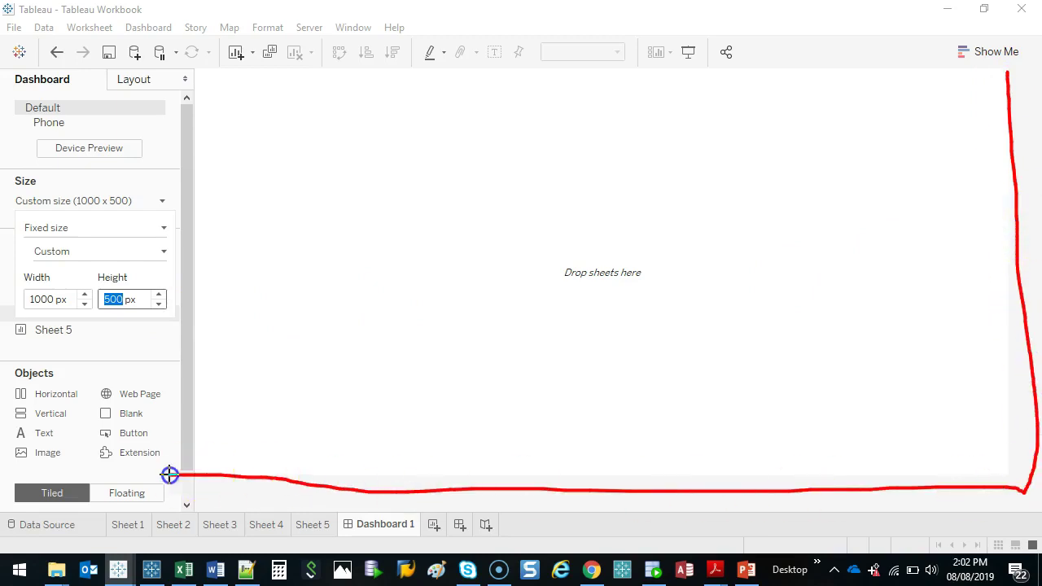
# - Place Sheet 1 on the empty dashboard with Sheet 2 tiled beside it
pyautogui.rightClick(168, 475)
pyautogui.moveTo(72, 268)
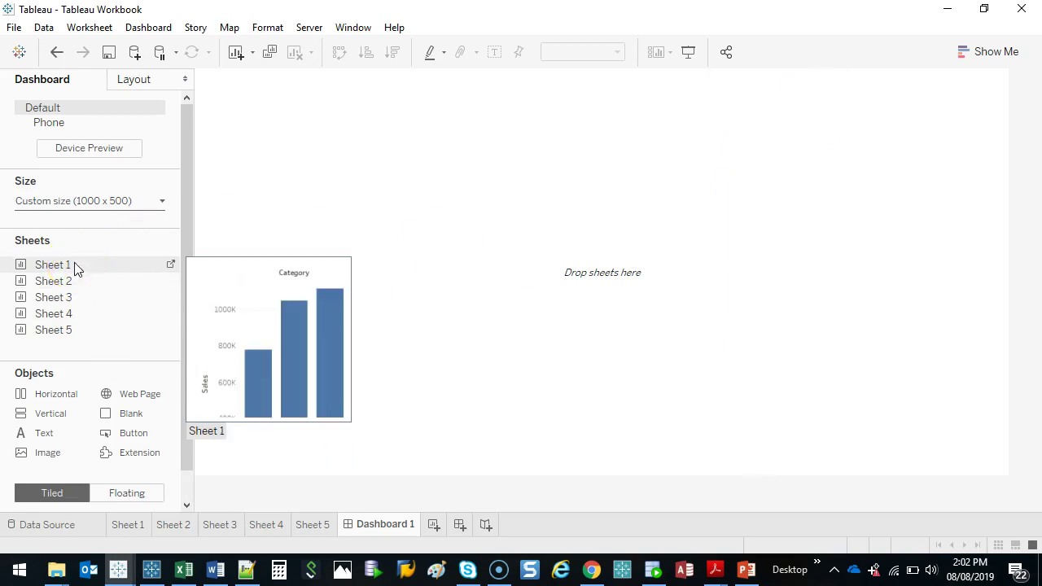
pyautogui.moveTo(96, 266); pyautogui.dragTo(311, 230)
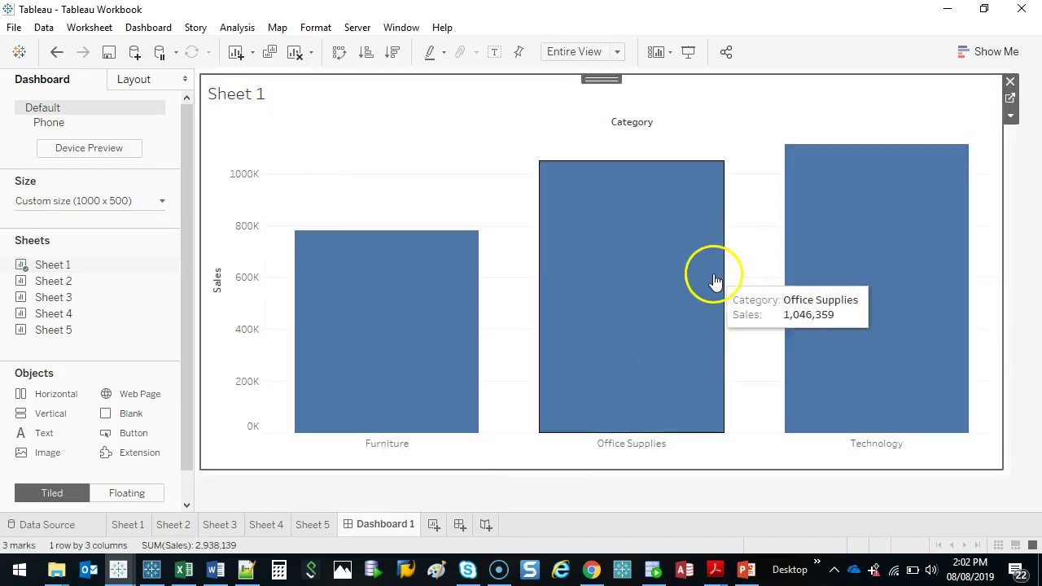
pyautogui.moveTo(25, 285)
pyautogui.moveTo(46, 285); pyautogui.dragTo(520, 170)
pyautogui.moveTo(720, 144); pyautogui.dragTo(752, 281)
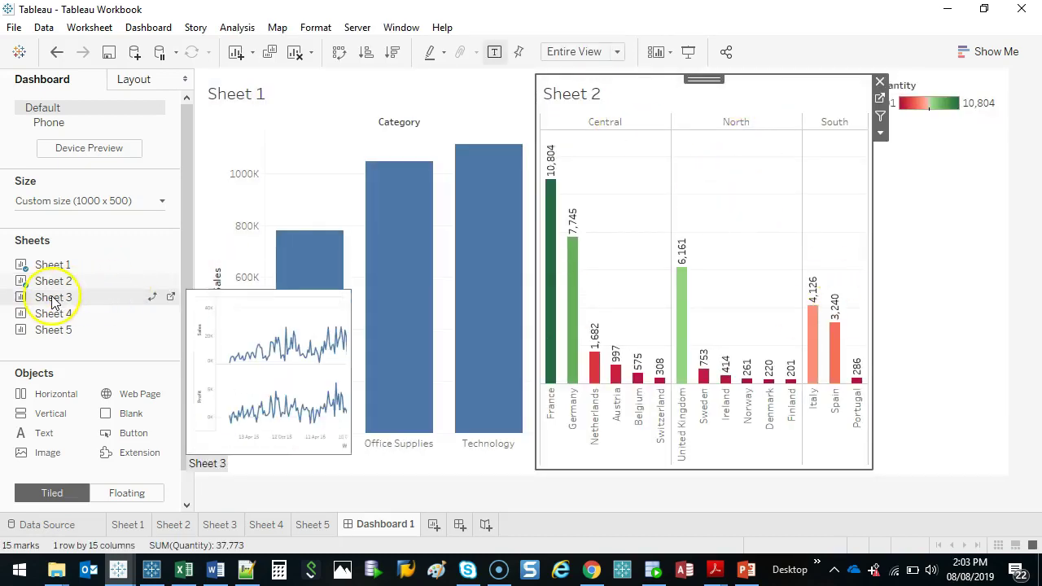
# - Tile Sheet 3 beneath Sheet 1, Sheet 4 beneath Sheet 2, and Sheet 5 beside Sheet 2
pyautogui.moveTo(53, 298); pyautogui.dragTo(966, 156)
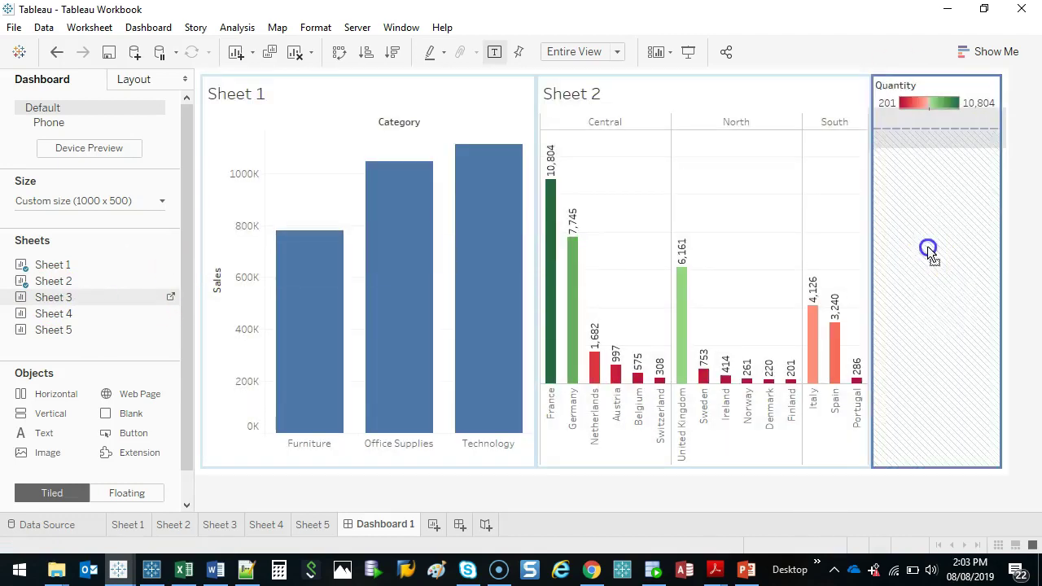
pyautogui.moveTo(929, 252); pyautogui.dragTo(962, 419)
pyautogui.moveTo(945, 124); pyautogui.dragTo(355, 367)
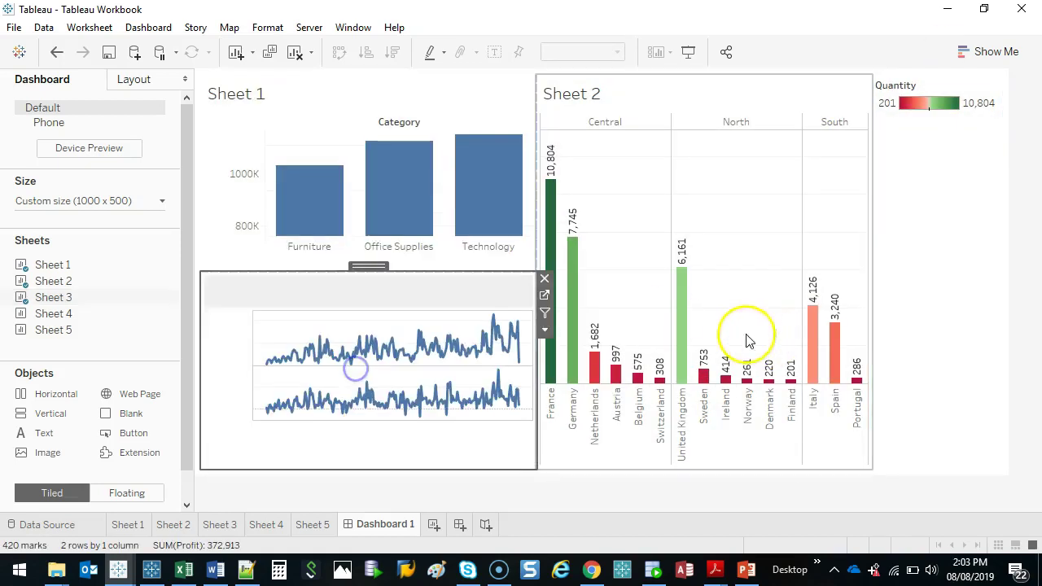
pyautogui.moveTo(50, 319); pyautogui.dragTo(693, 426)
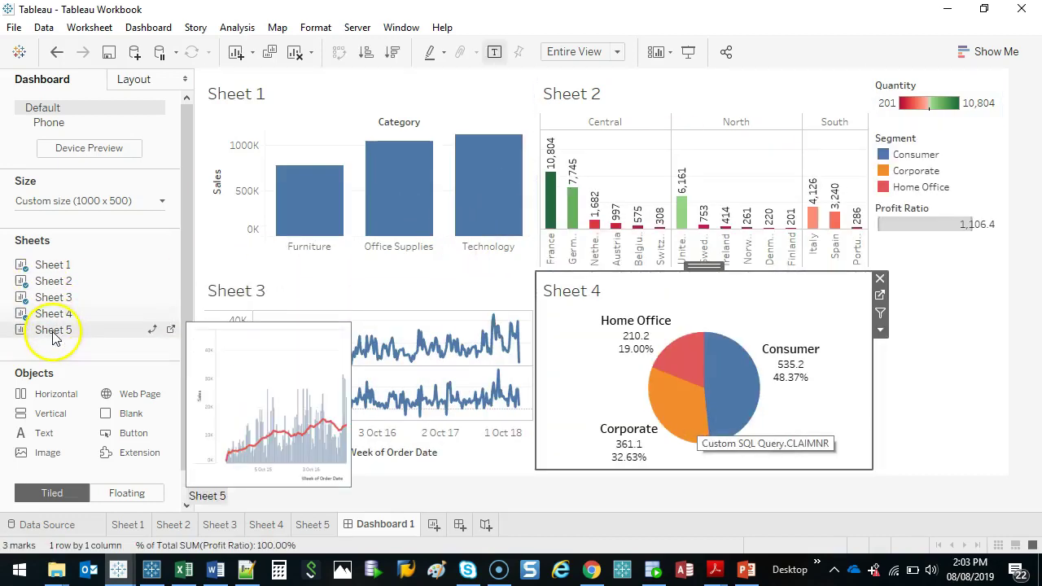
pyautogui.moveTo(54, 329); pyautogui.dragTo(814, 198)
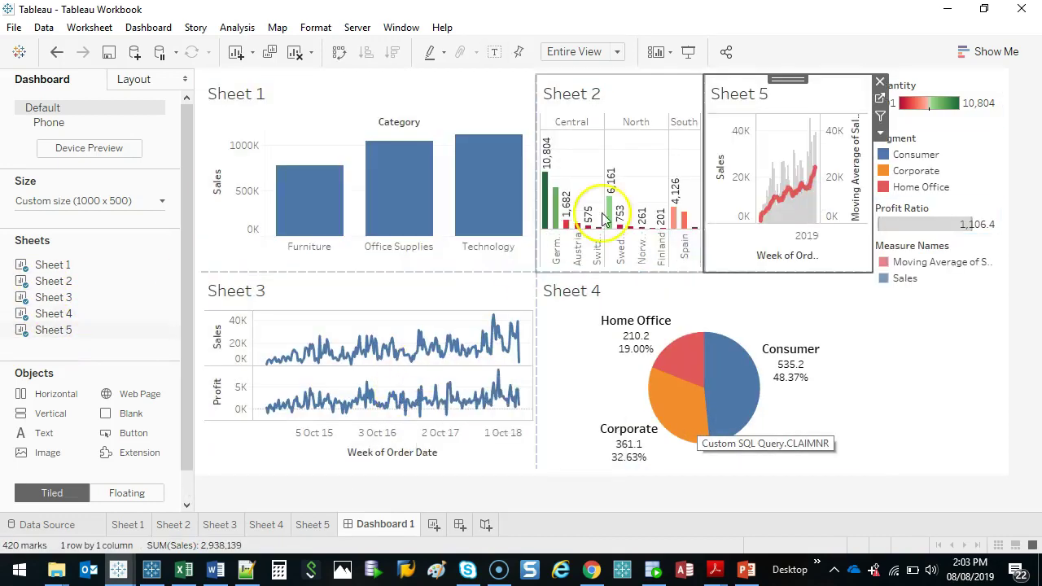
# - Rearrange tiles: Sheet 2 into the top row, Sheets 3 and 1 below it, with a shorter top row
pyautogui.click(642, 89)
pyautogui.moveTo(649, 92); pyautogui.dragTo(493, 138)
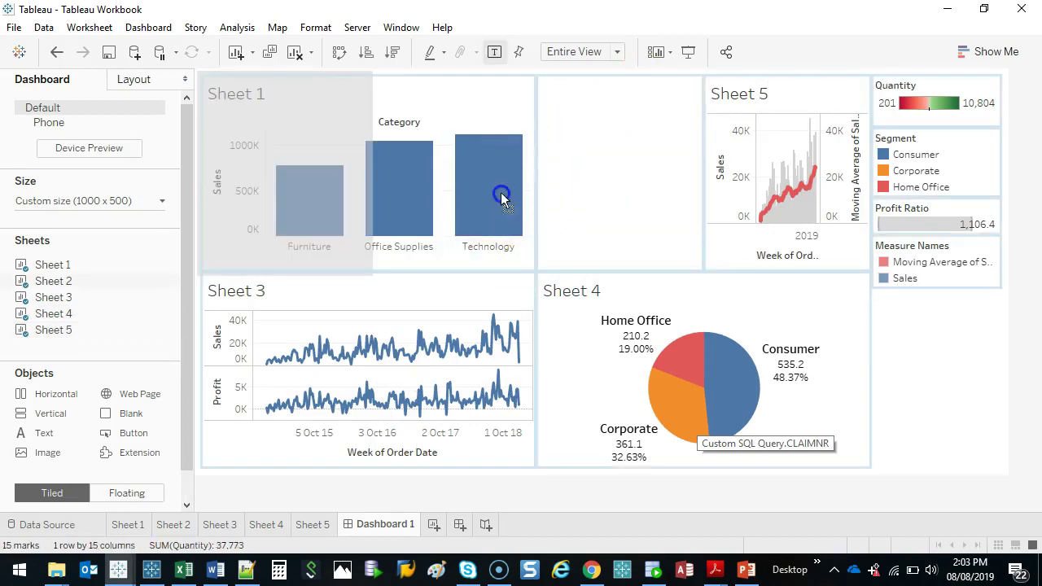
pyautogui.moveTo(500, 192); pyautogui.dragTo(534, 174)
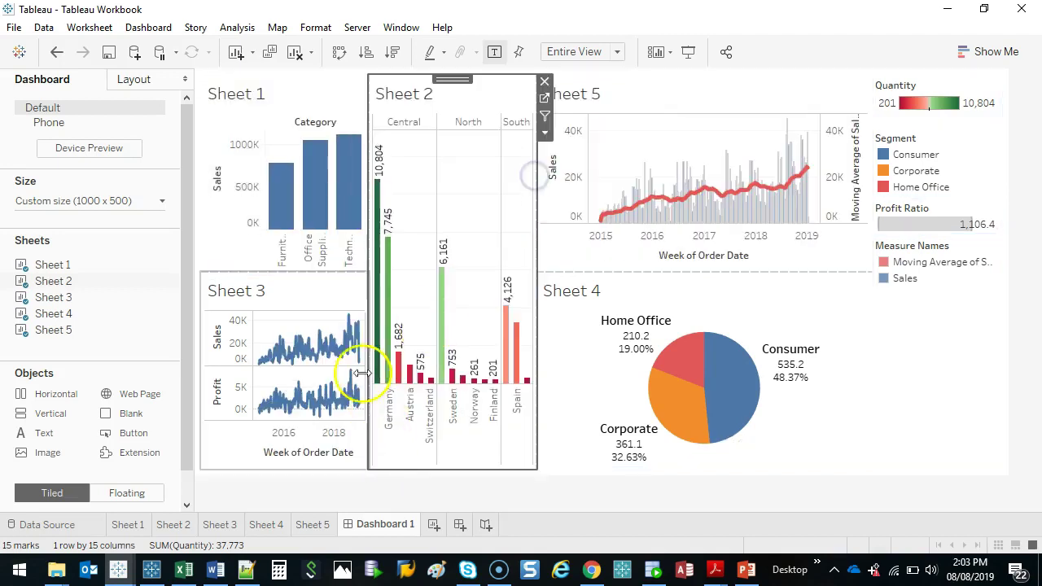
pyautogui.click(301, 287)
pyautogui.moveTo(328, 146)
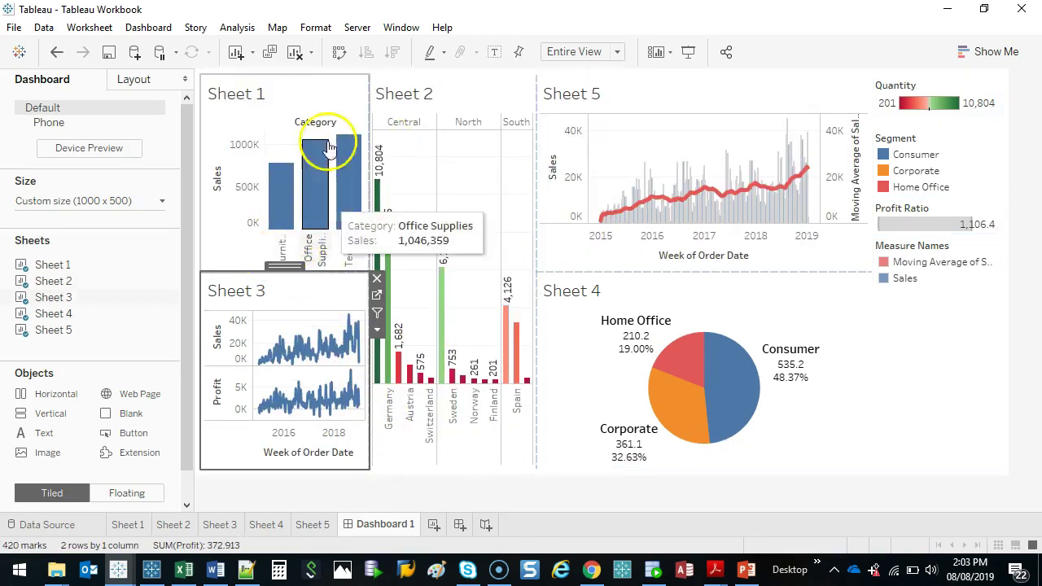
pyautogui.moveTo(283, 262); pyautogui.dragTo(474, 397)
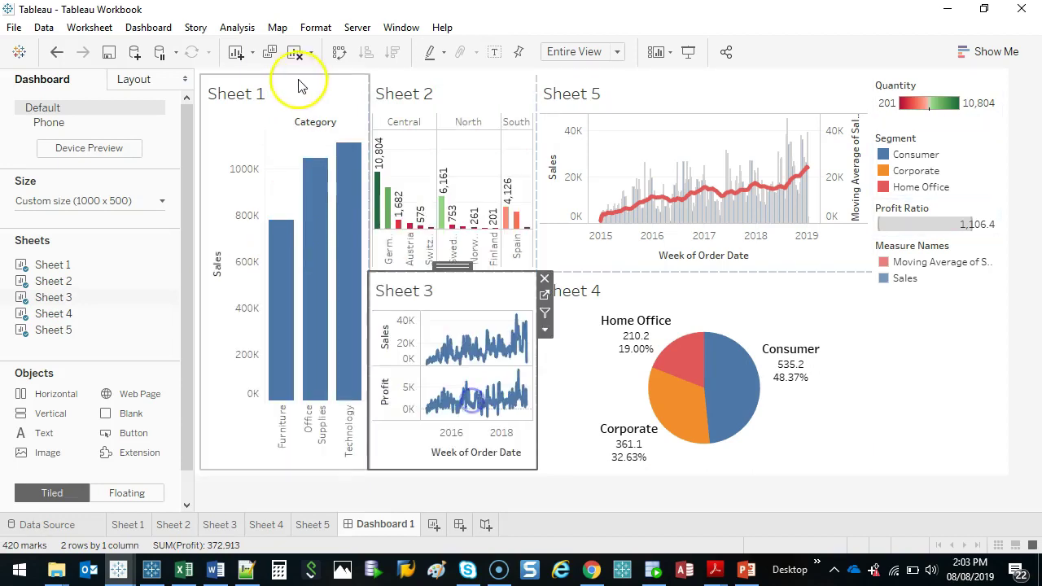
pyautogui.click(279, 92)
pyautogui.moveTo(281, 81); pyautogui.dragTo(400, 372)
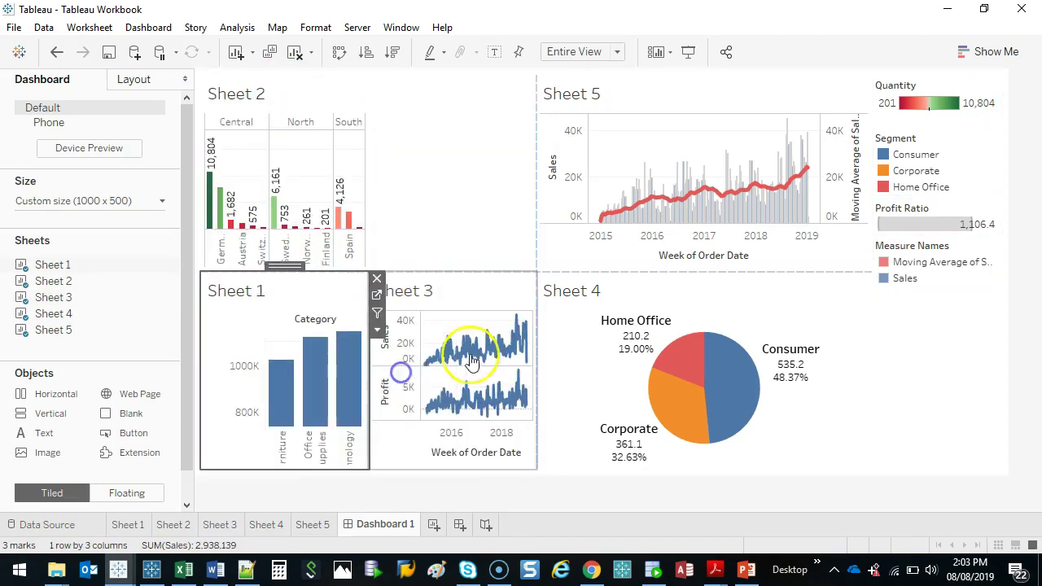
pyautogui.moveTo(441, 268); pyautogui.dragTo(434, 257)
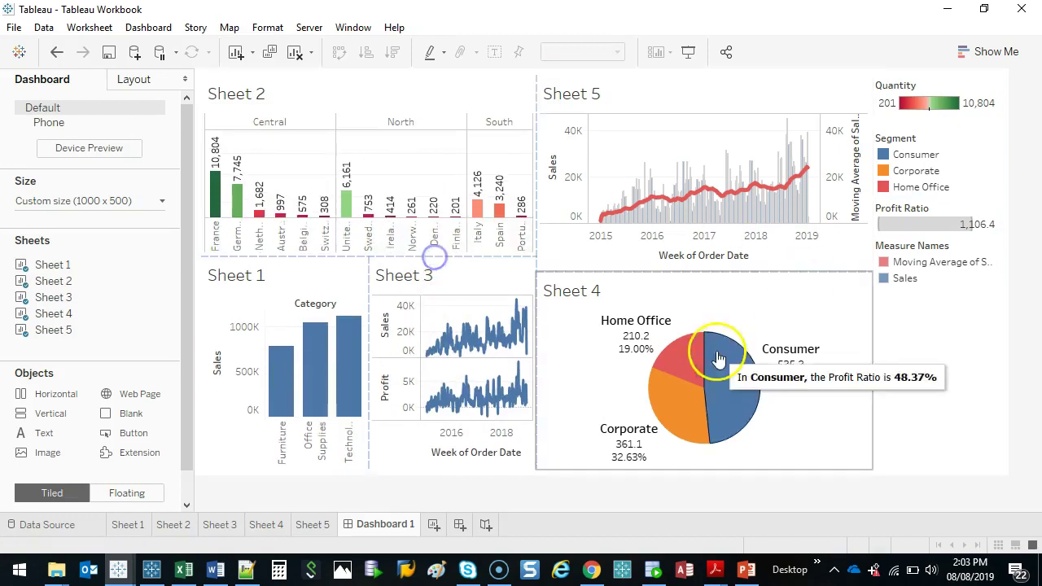
# - Delete the legend column container and clear the selection and chart highlighting
pyautogui.click(739, 298)
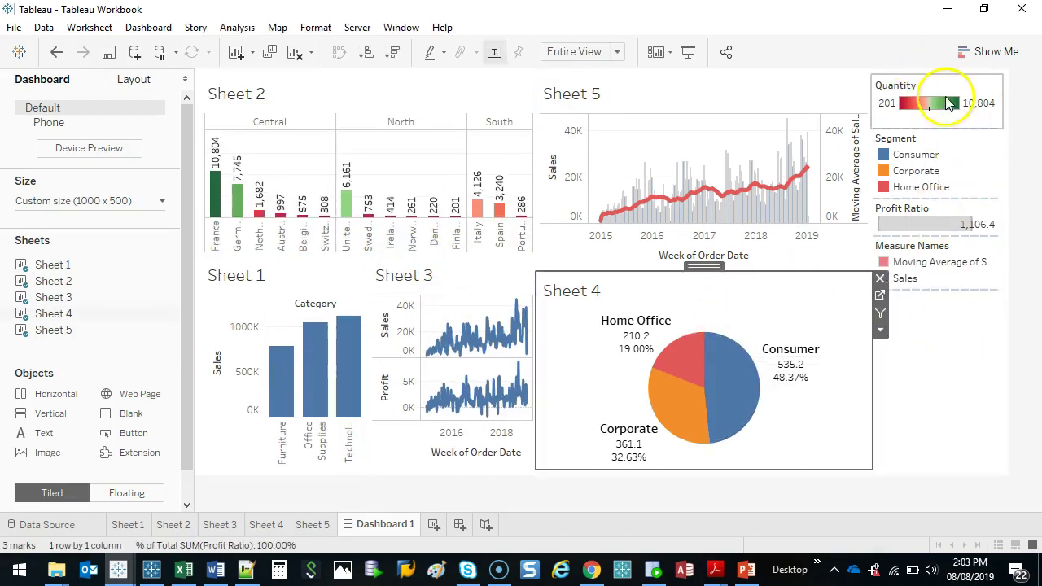
pyautogui.click(935, 333)
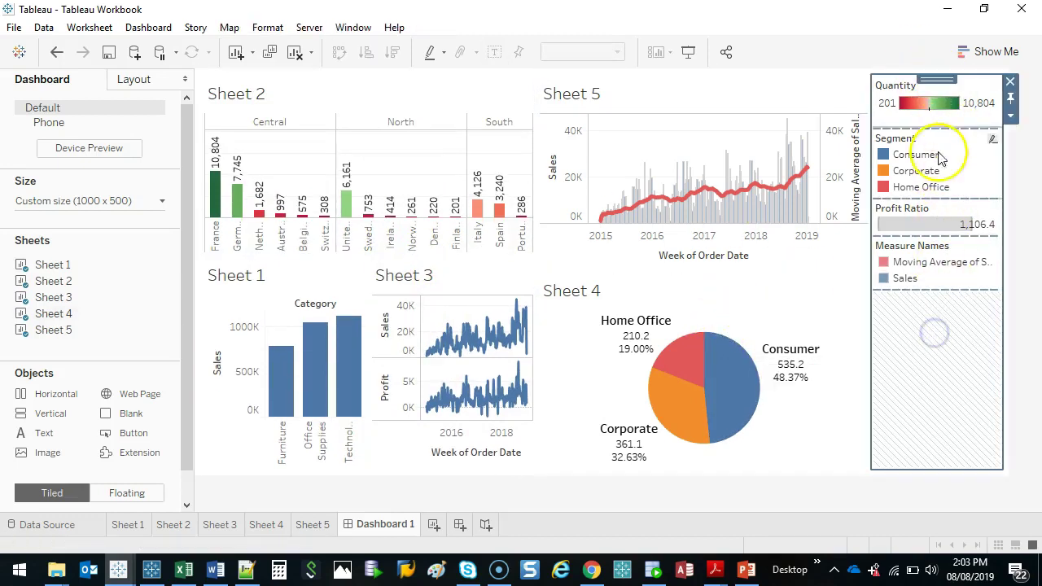
pyautogui.click(1010, 82)
pyautogui.click(595, 314)
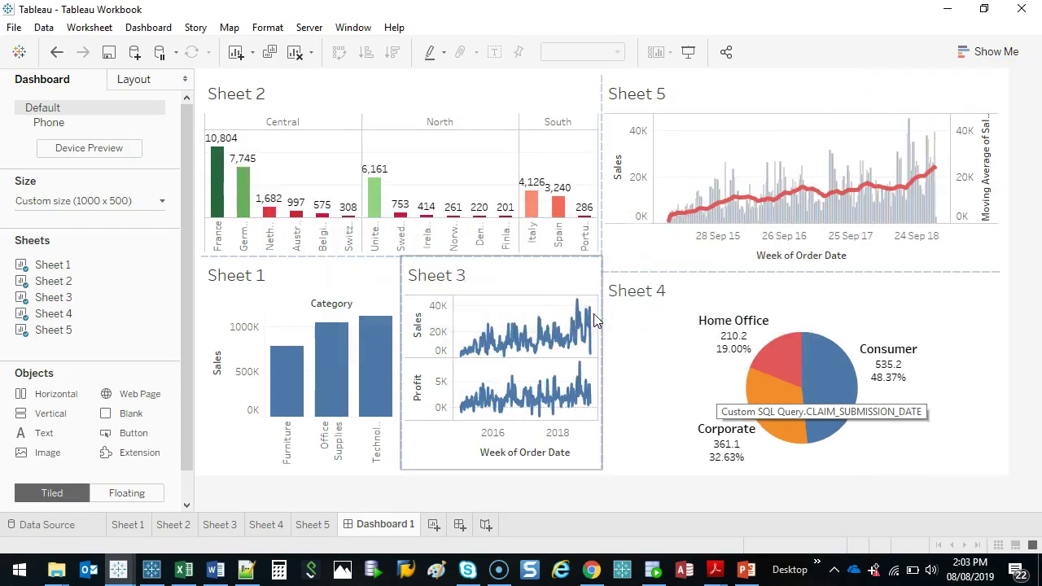
pyautogui.click(243, 235)
pyautogui.click(564, 525)
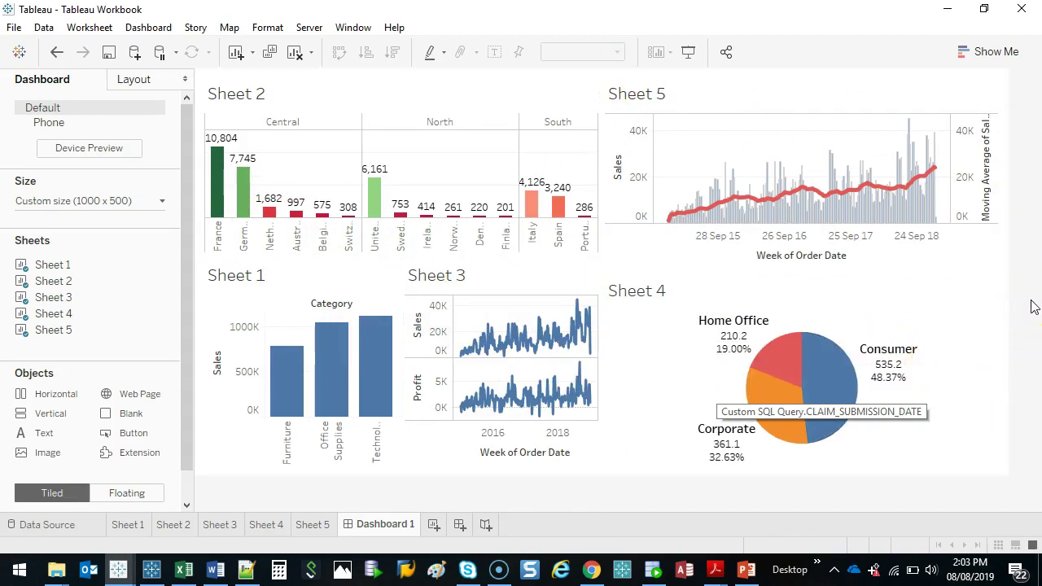
# - Select the dashboard container, widen it slightly, and collapse then restore the side panel
pyautogui.click(195, 114)
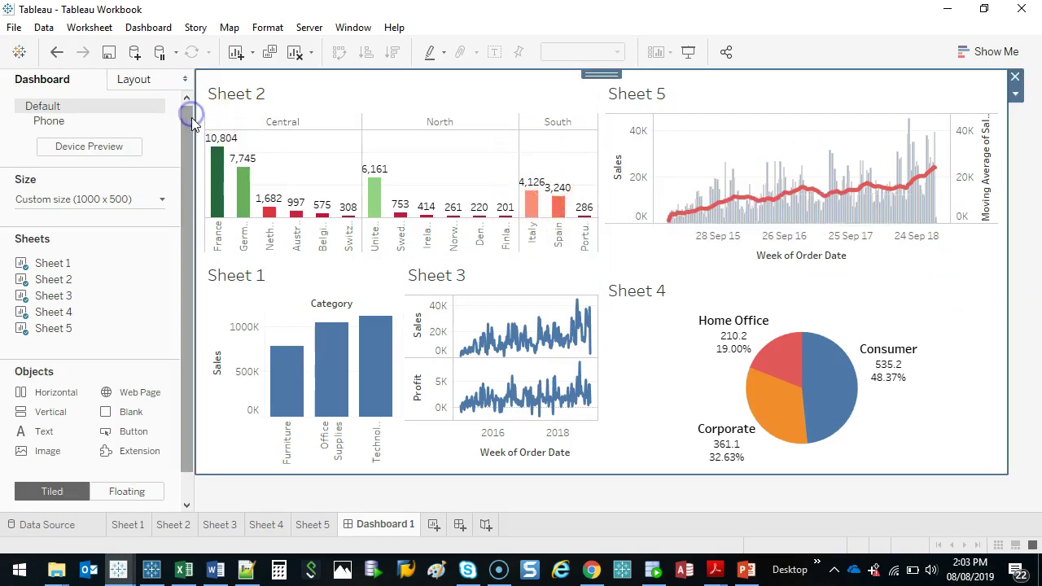
pyautogui.moveTo(191, 117); pyautogui.dragTo(182, 118)
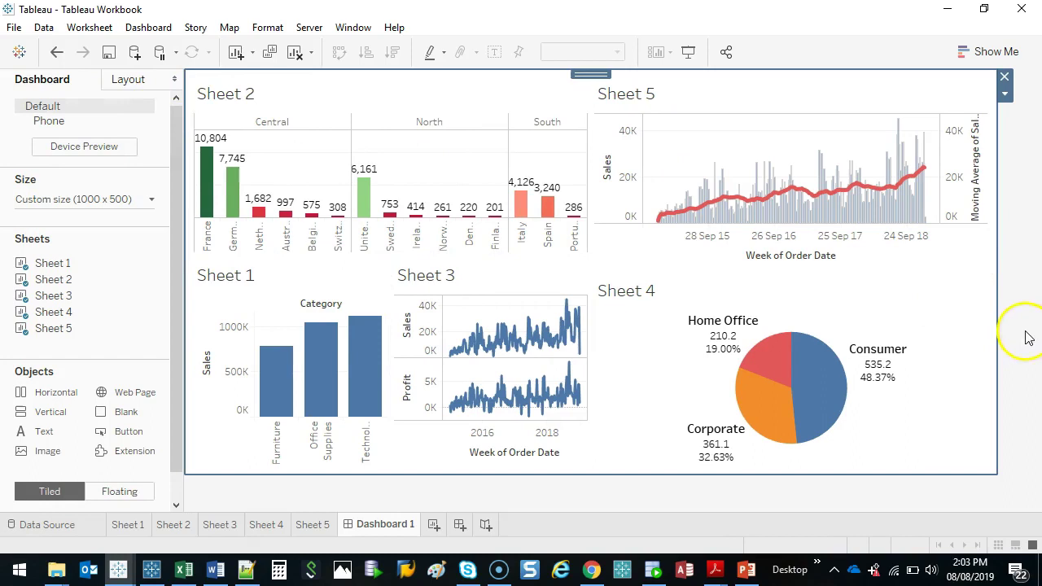
pyautogui.click(174, 81)
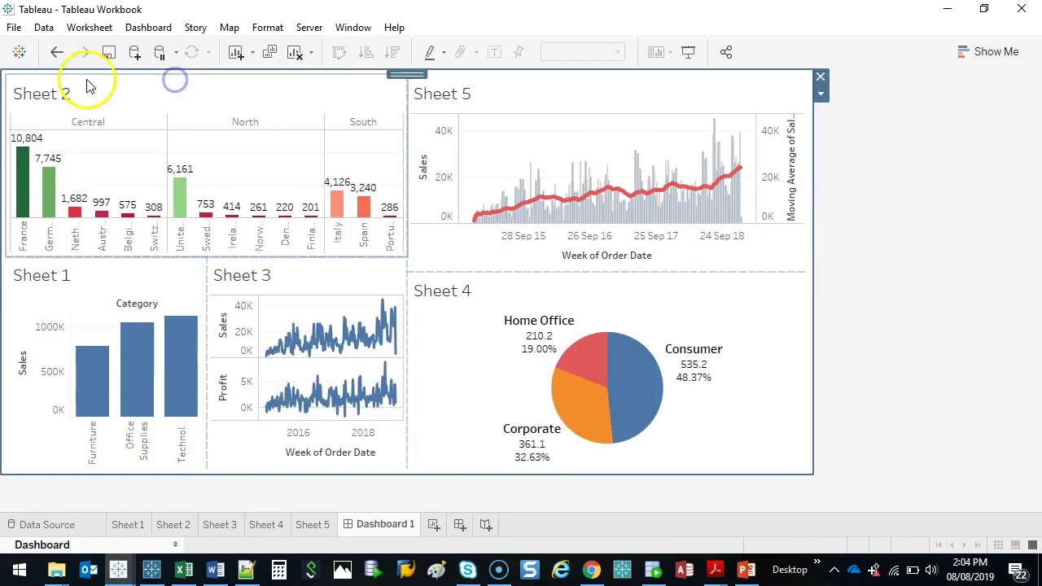
pyautogui.click(176, 546)
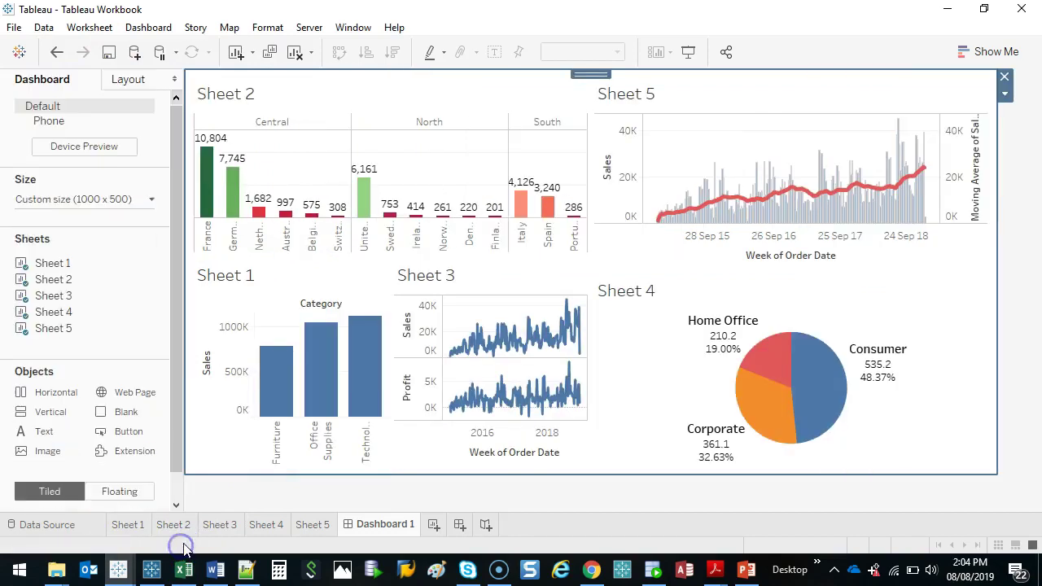
pyautogui.click(174, 79)
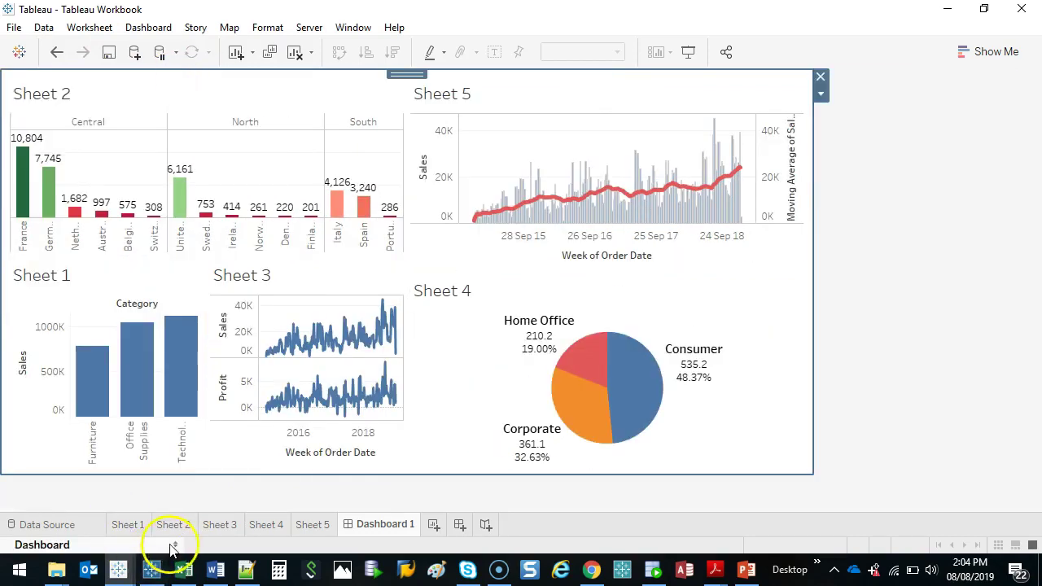
pyautogui.click(174, 547)
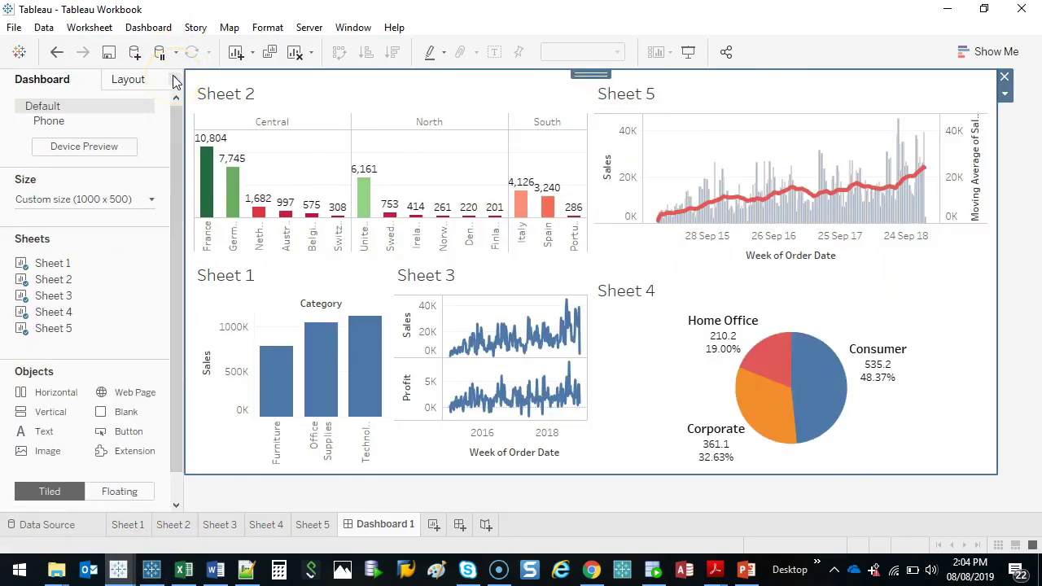
# - Select Sheets 2, 3 and 4 in turn, ending with the Sheet 2 country bar chart active
pyautogui.click(428, 238)
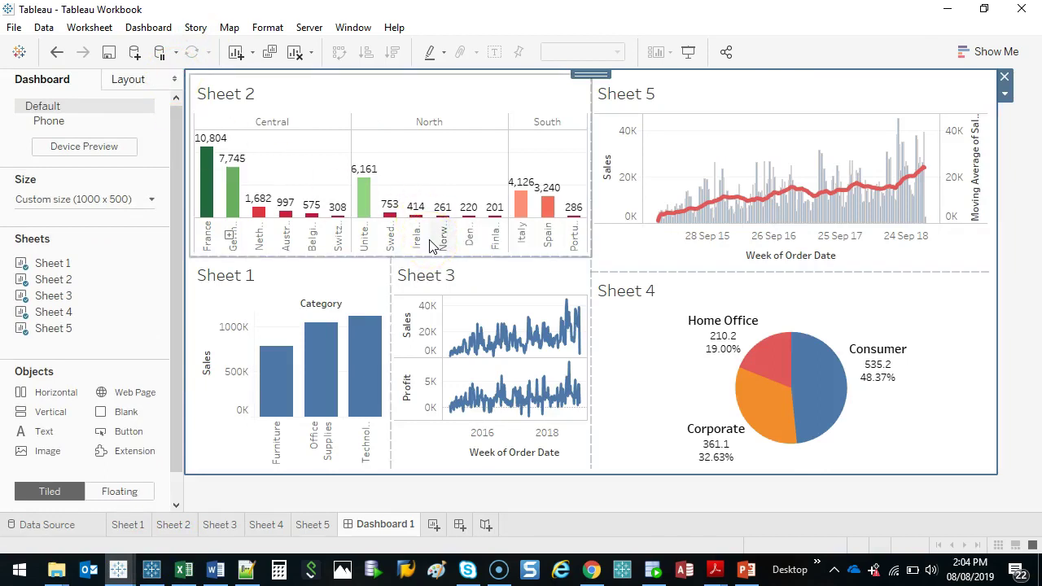
pyautogui.click(578, 310)
pyautogui.click(633, 349)
pyautogui.click(658, 418)
pyautogui.click(469, 284)
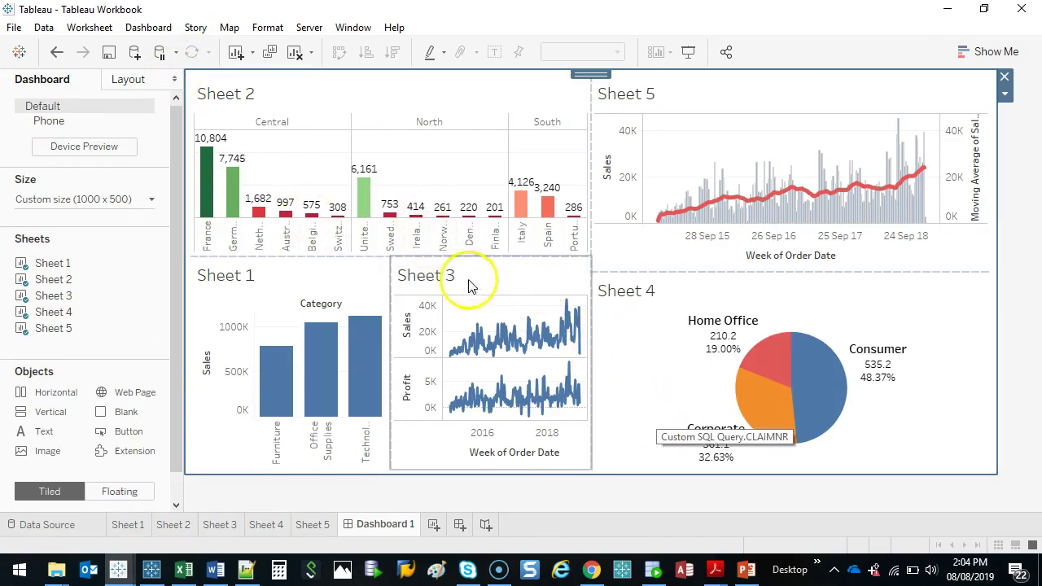
pyautogui.click(568, 133)
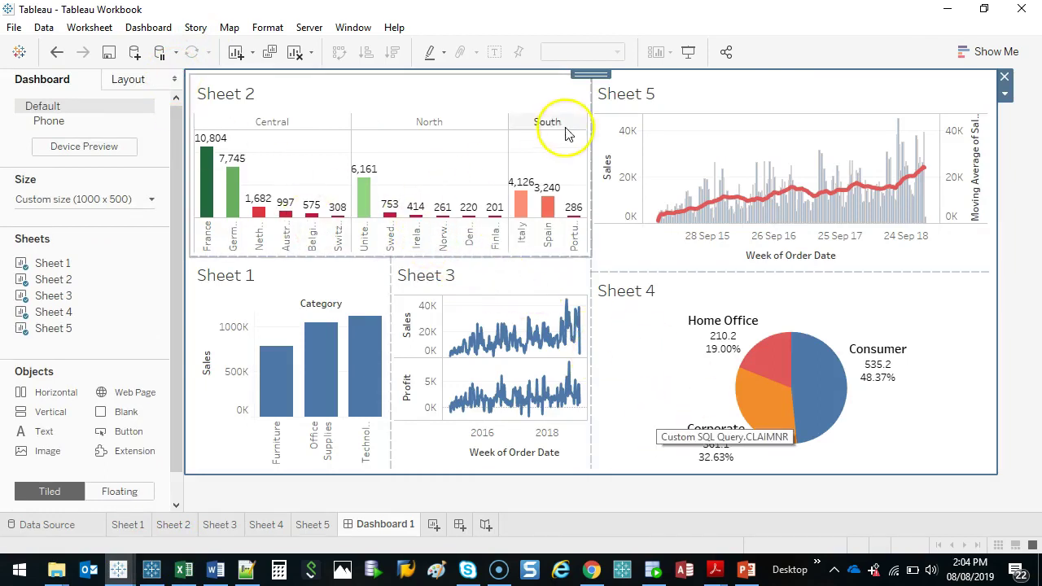
pyautogui.click(429, 148)
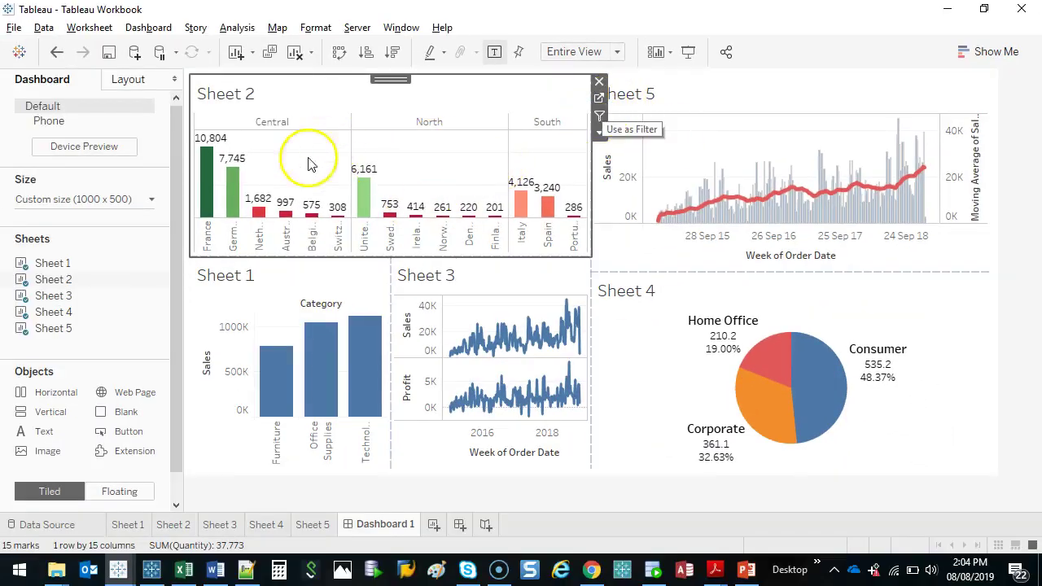
# - Try selecting the France, Germany and Italy bars in Sheet 2, then clear the selection
pyautogui.click(209, 178)
pyautogui.click(295, 144)
pyautogui.click(232, 195)
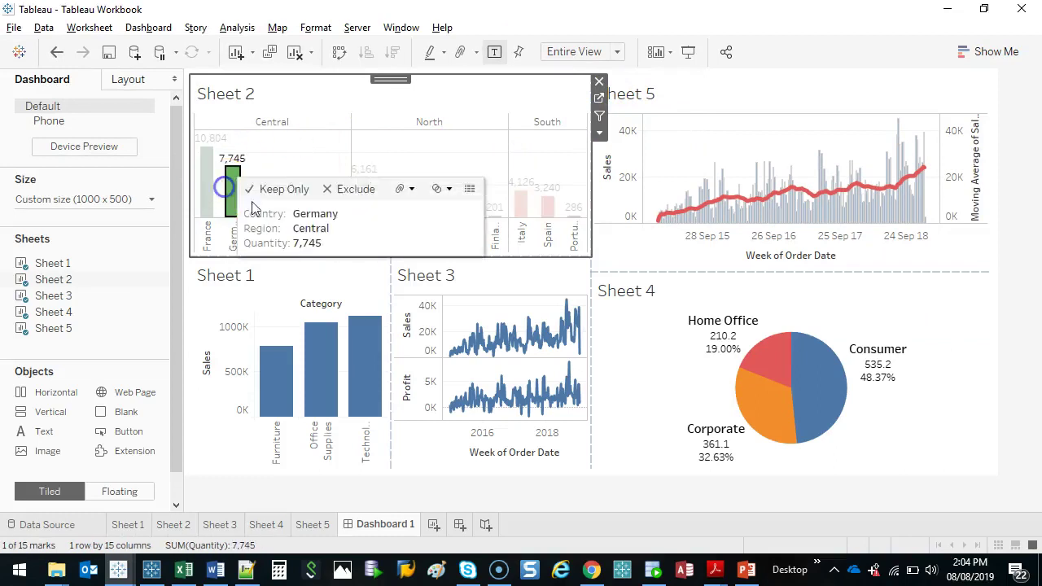
pyautogui.click(527, 202)
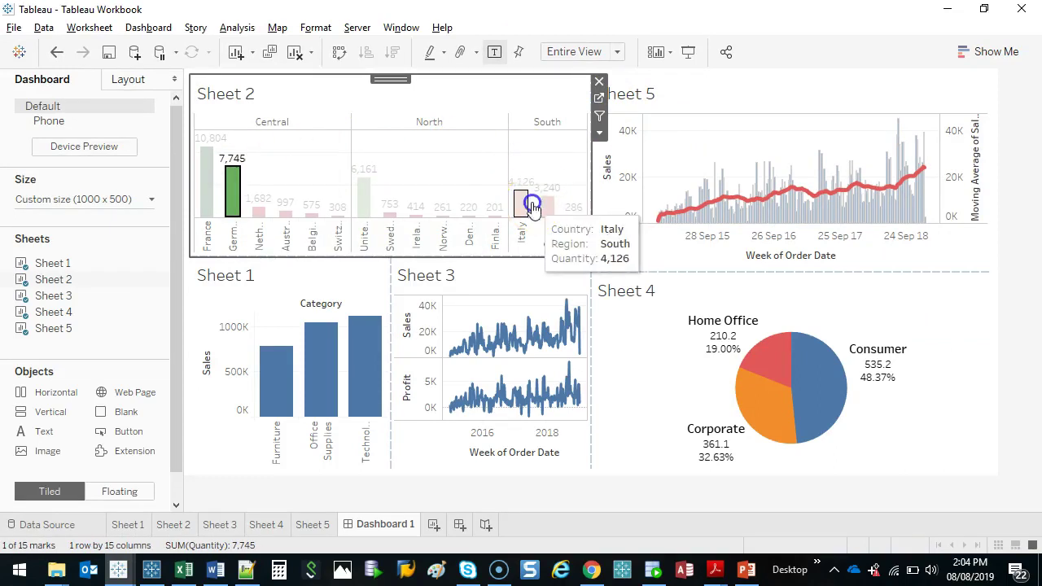
pyautogui.click(430, 167)
# - Turn on Use as Filter for Sheet 2 and filter the dashboard to France, Germany, then Italy
pyautogui.click(598, 118)
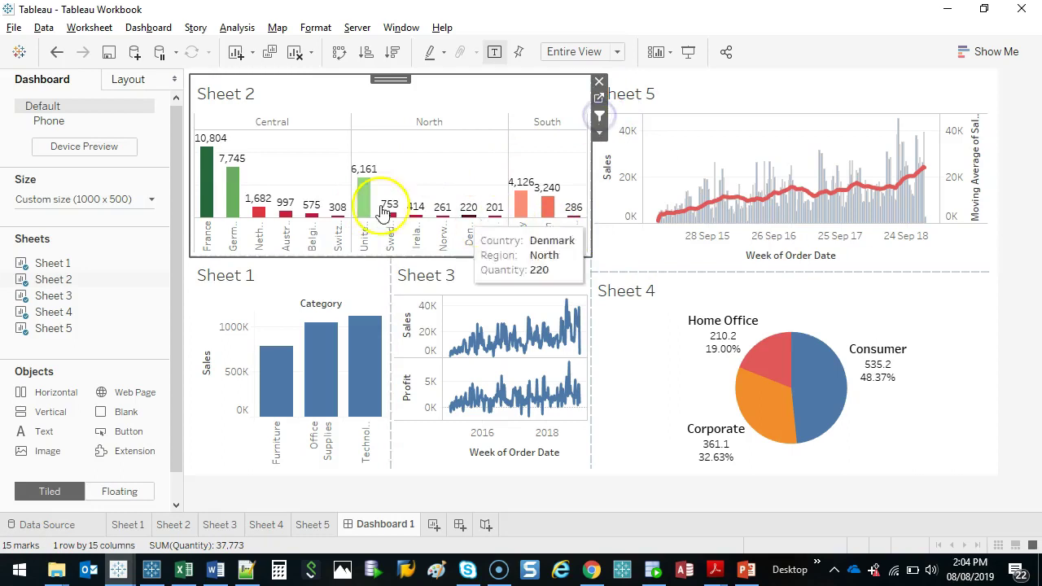
pyautogui.click(209, 196)
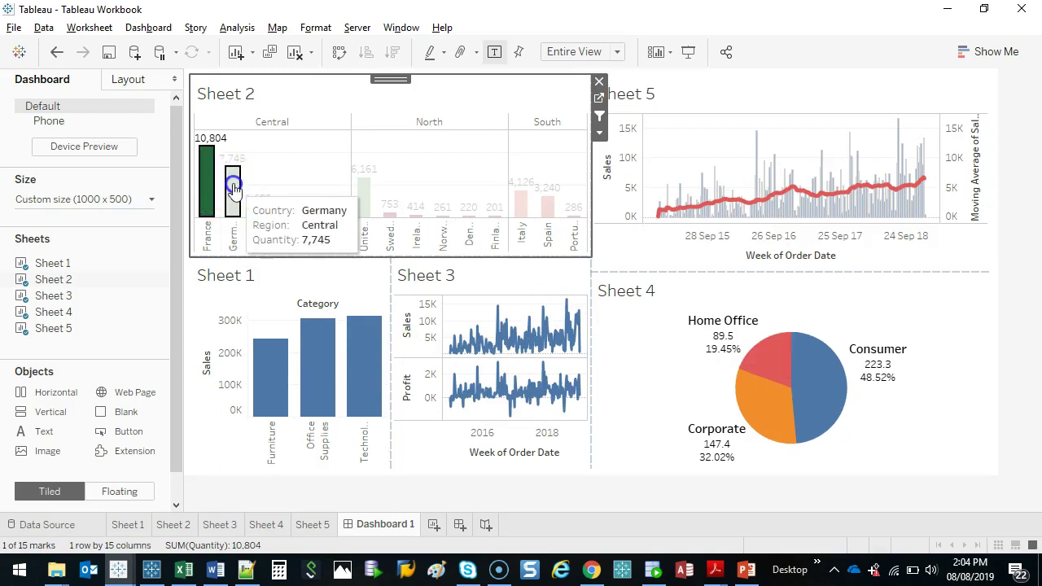
pyautogui.click(232, 187)
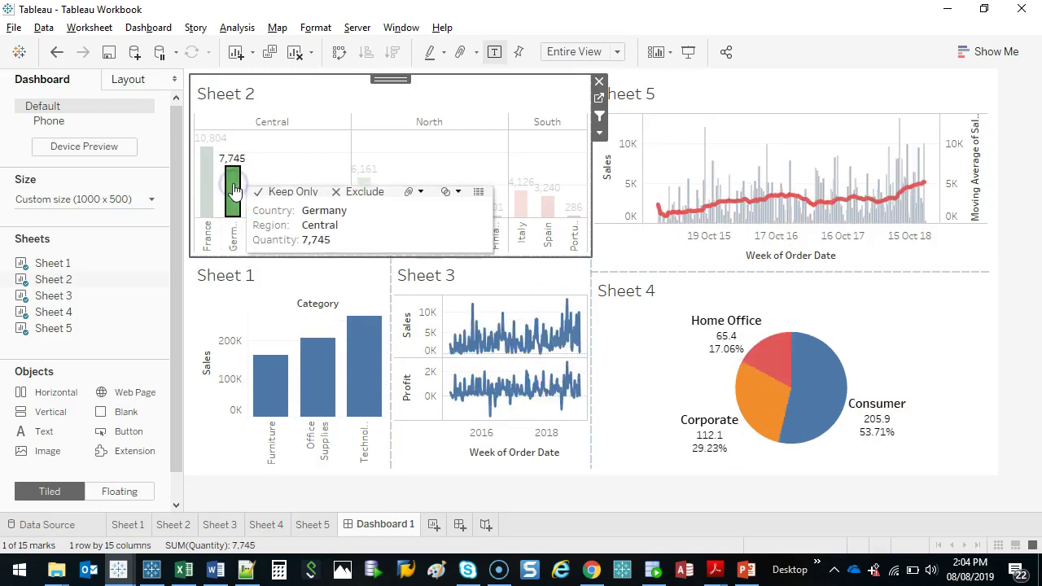
pyautogui.click(521, 202)
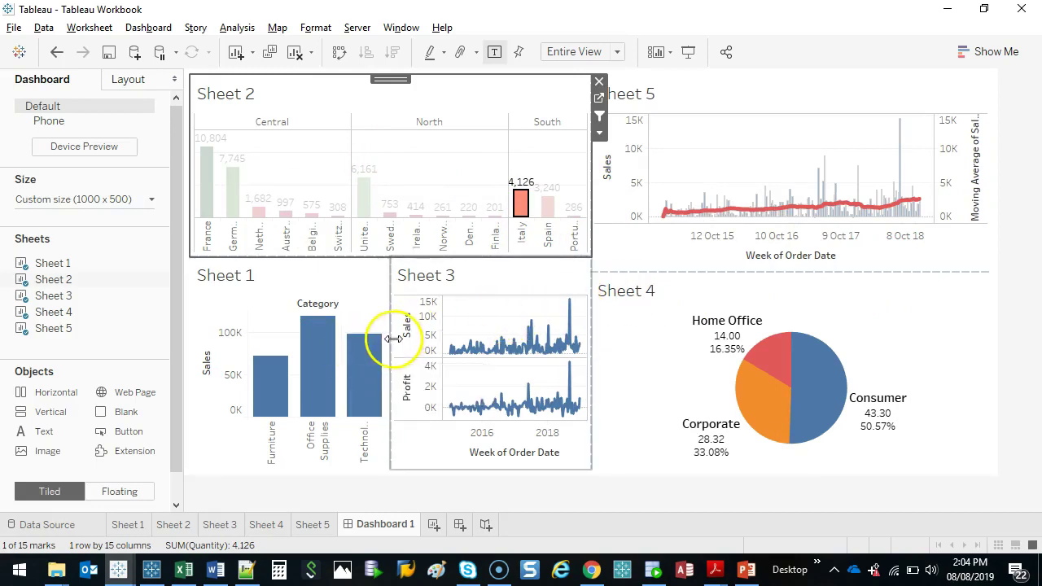
# - Drag the divider to widen Sheet 3 and narrow Sheet 1, then filter to Italy and United Kingdom
pyautogui.moveTo(393, 339); pyautogui.dragTo(349, 341)
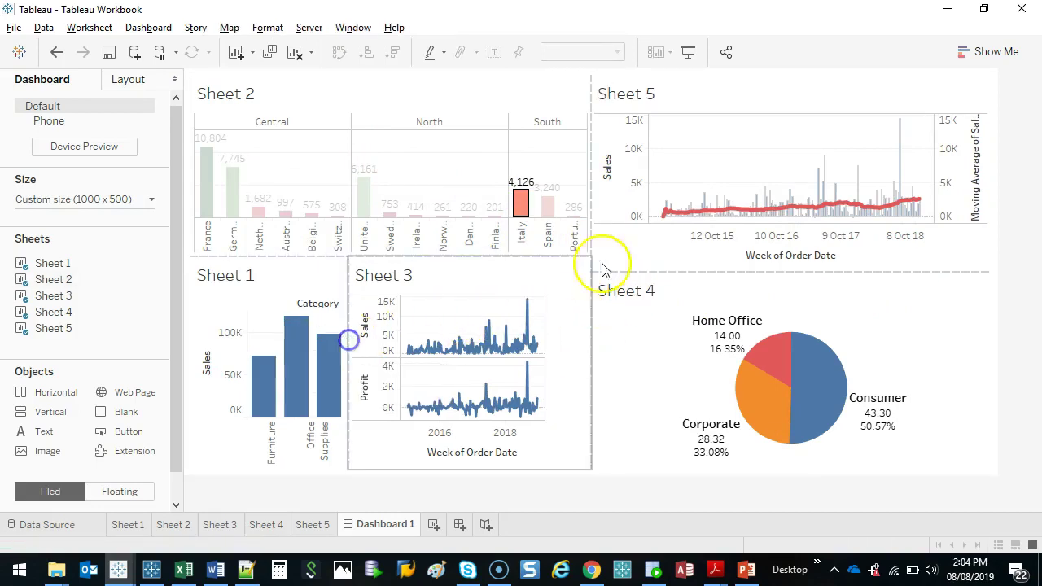
pyautogui.click(520, 209)
pyautogui.click(524, 210)
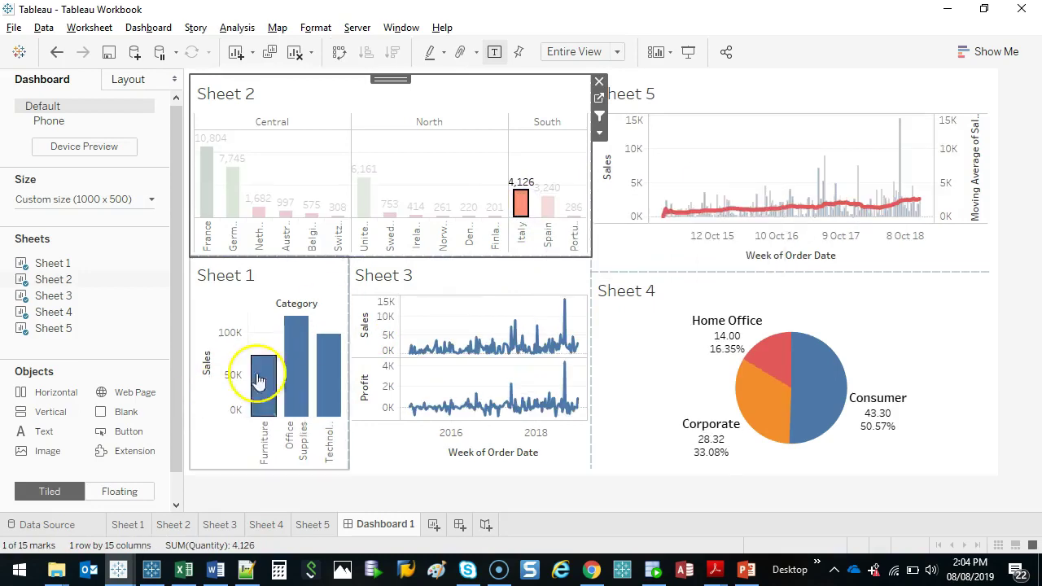
pyautogui.moveTo(306, 327)
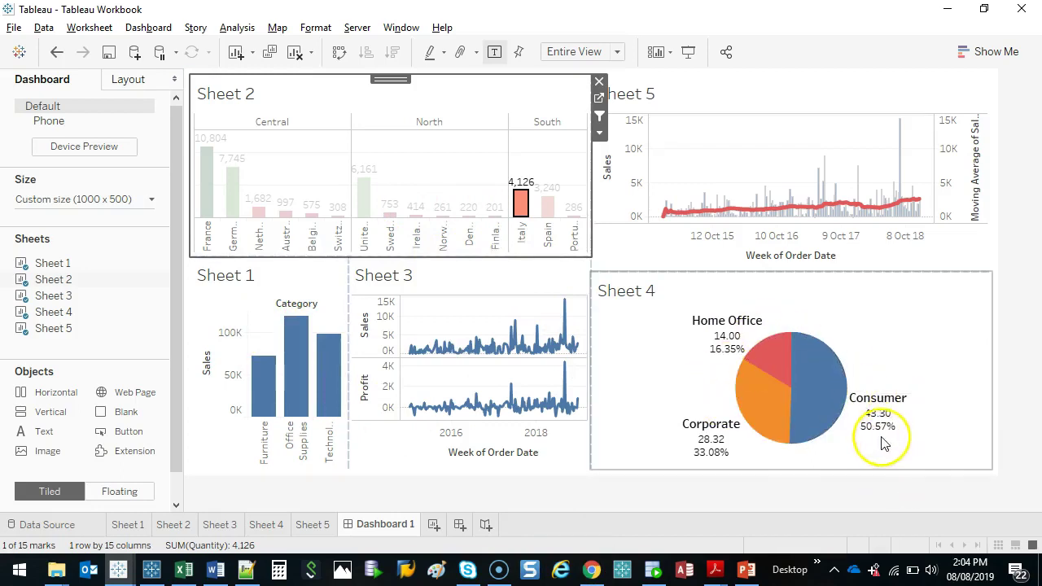
pyautogui.moveTo(674, 214)
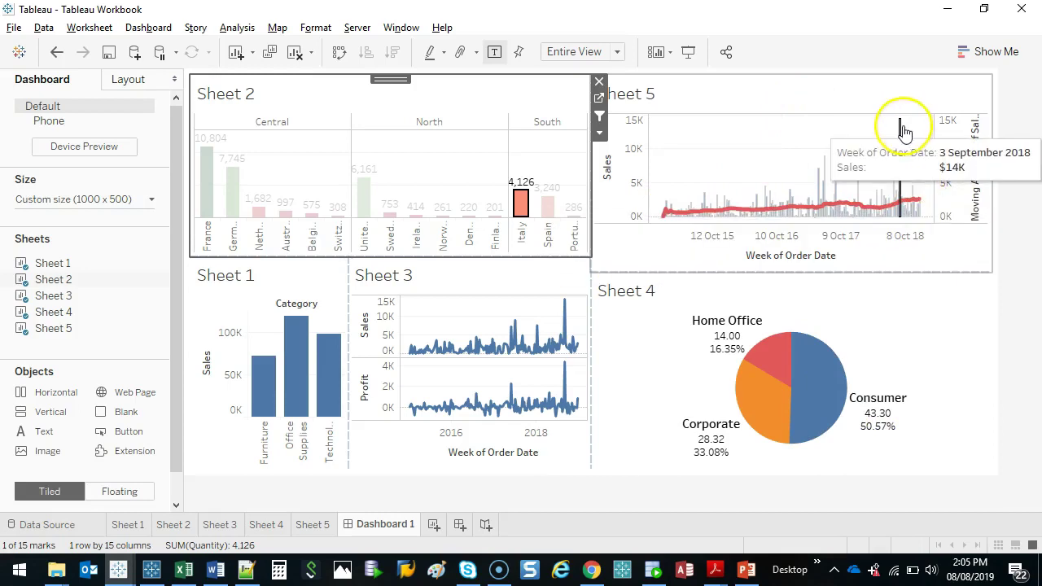
pyautogui.click(363, 194)
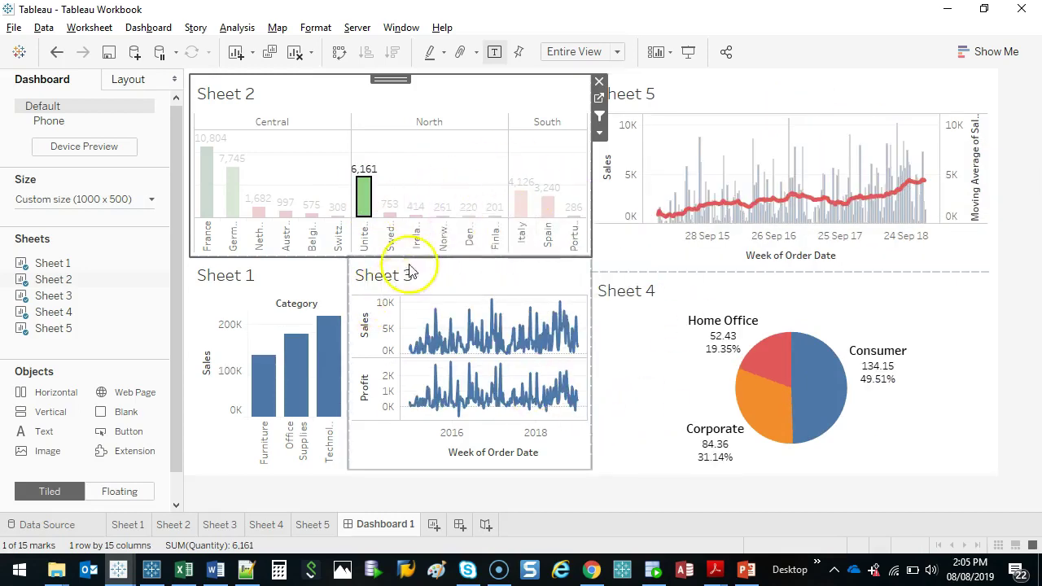
# - Clear the United Kingdom filter and turn on Use as Filter for Sheets 1, 3, 5 and 4
pyautogui.click(367, 193)
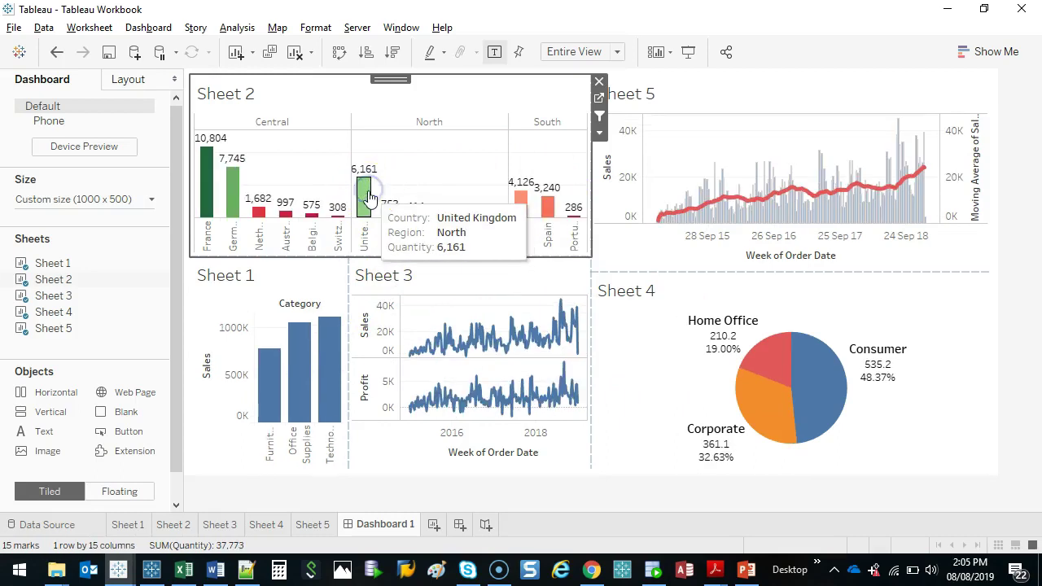
pyautogui.click(283, 281)
pyautogui.click(356, 298)
pyautogui.click(457, 277)
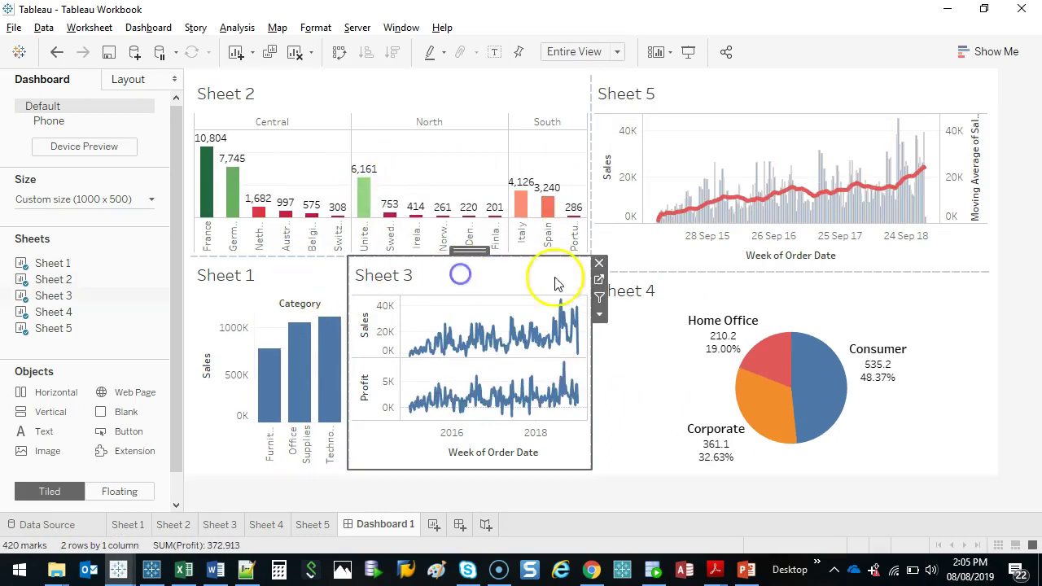
pyautogui.click(601, 297)
pyautogui.click(872, 95)
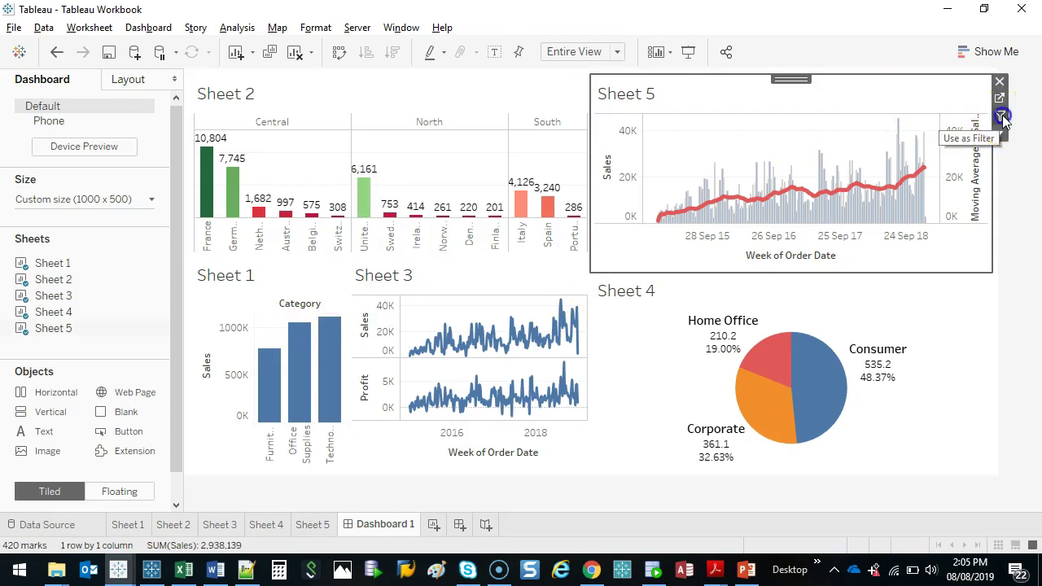
pyautogui.click(921, 366)
pyautogui.click(1001, 312)
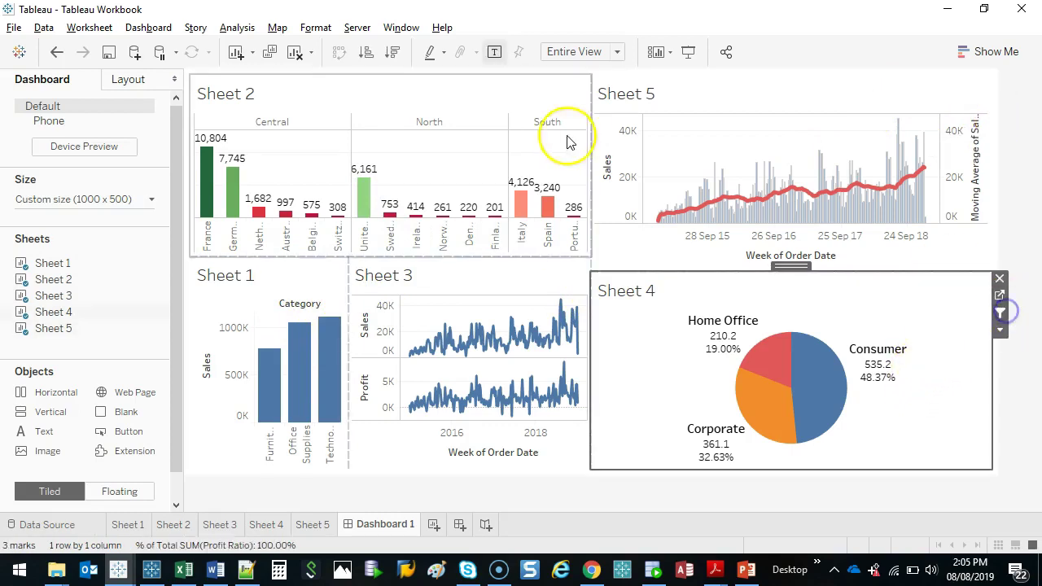
pyautogui.click(303, 276)
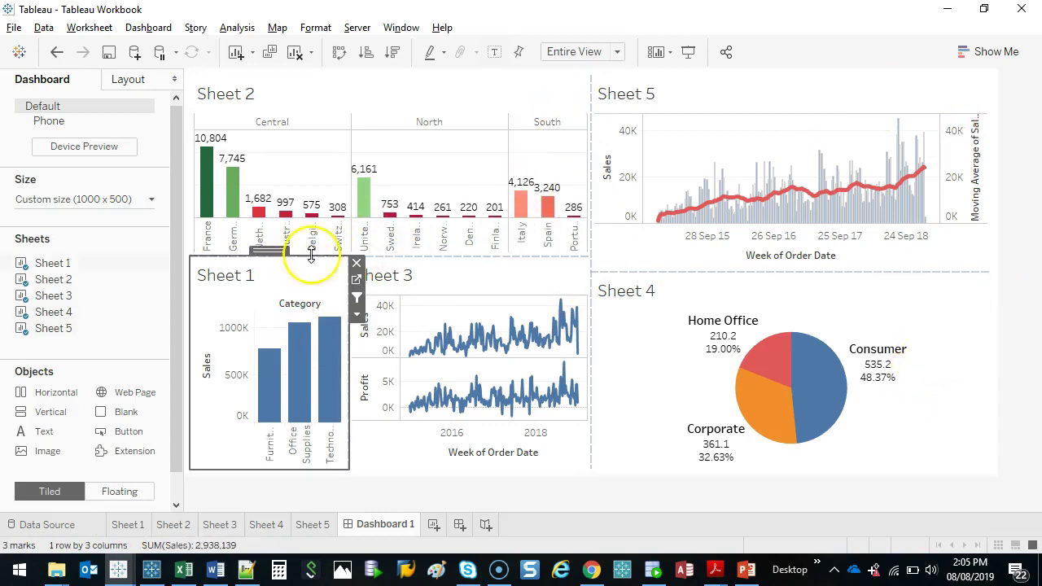
pyautogui.click(437, 97)
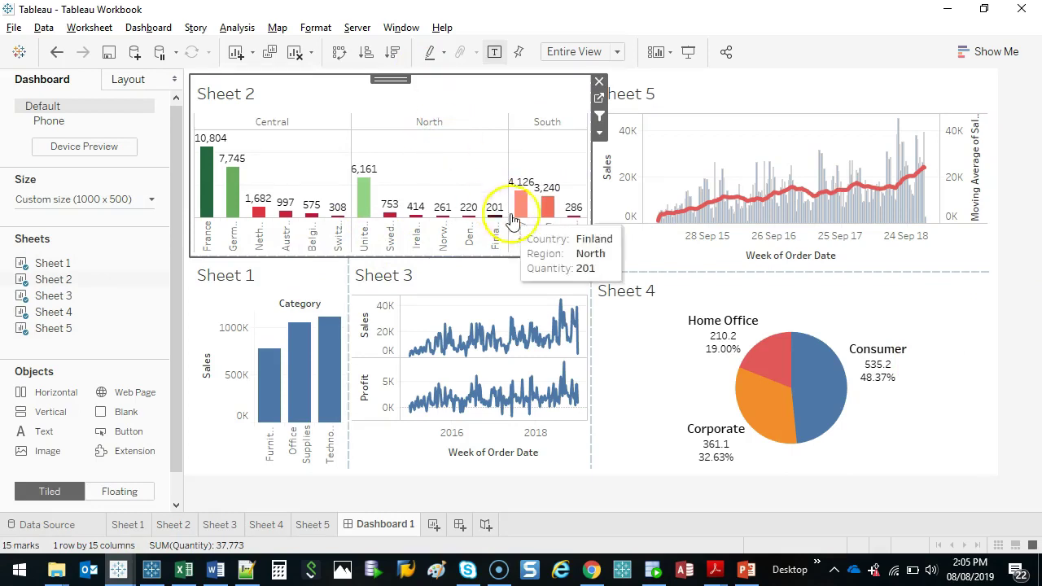
# - Filter the dashboard by United Kingdom, then Furniture, then the 16 January 2017 week
pyautogui.click(363, 192)
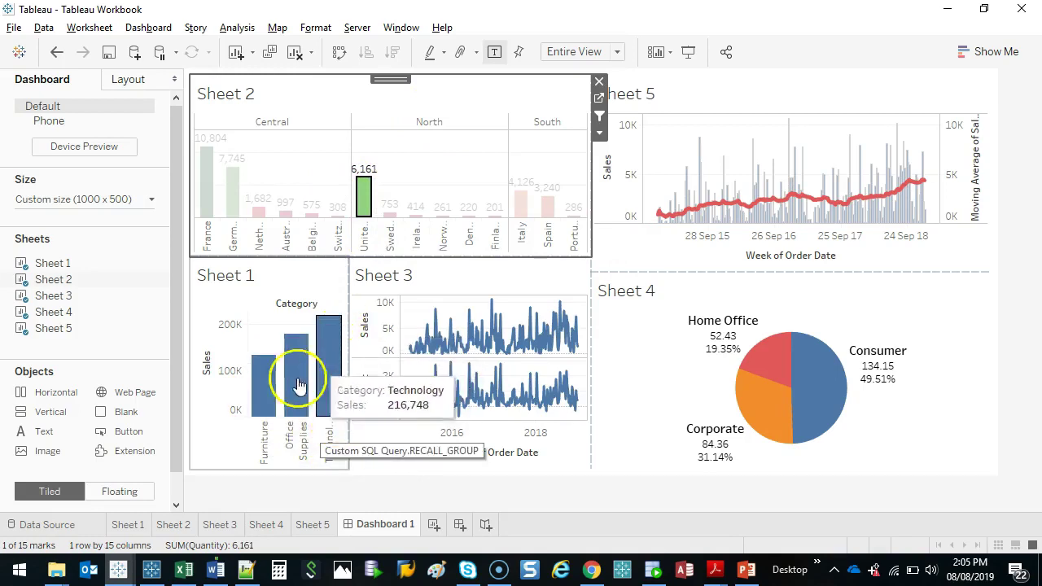
pyautogui.click(266, 387)
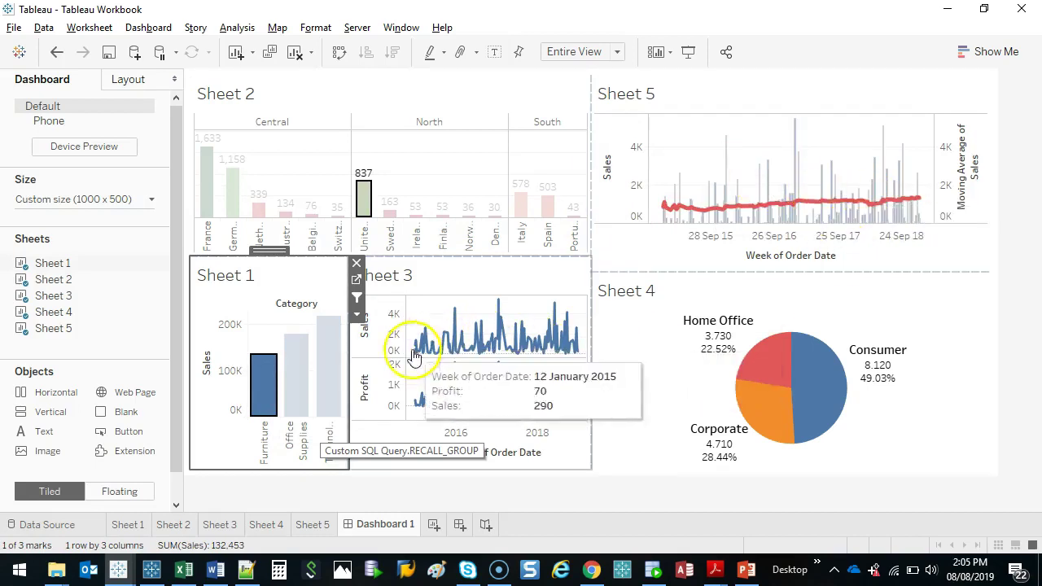
pyautogui.moveTo(429, 363)
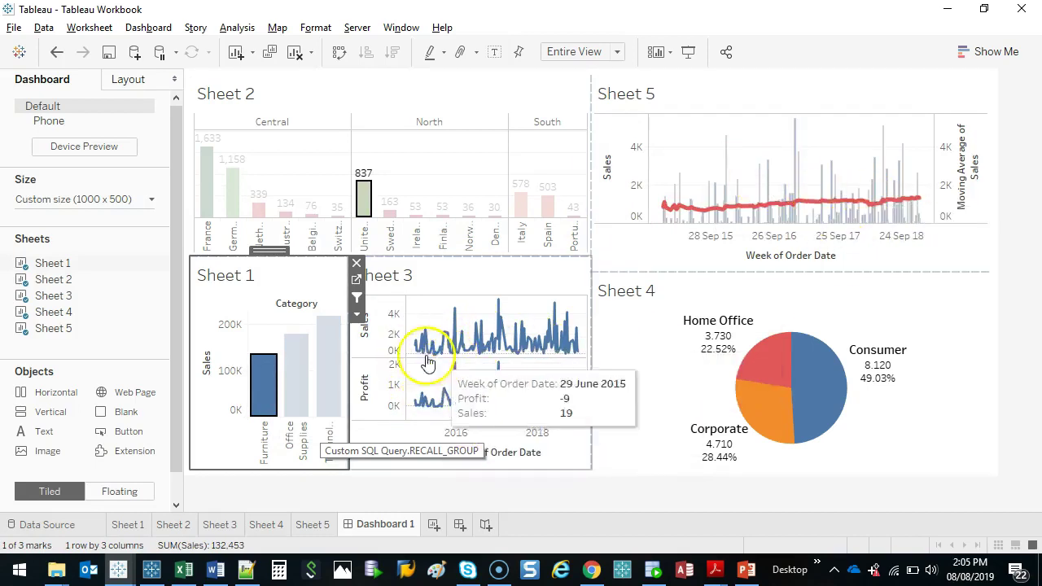
pyautogui.click(499, 306)
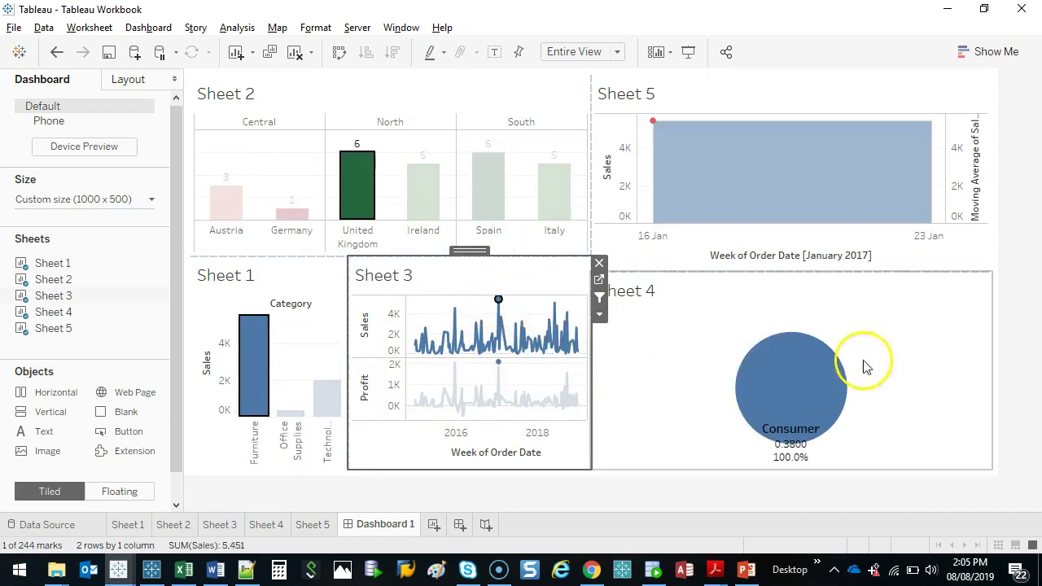
pyautogui.moveTo(794, 405)
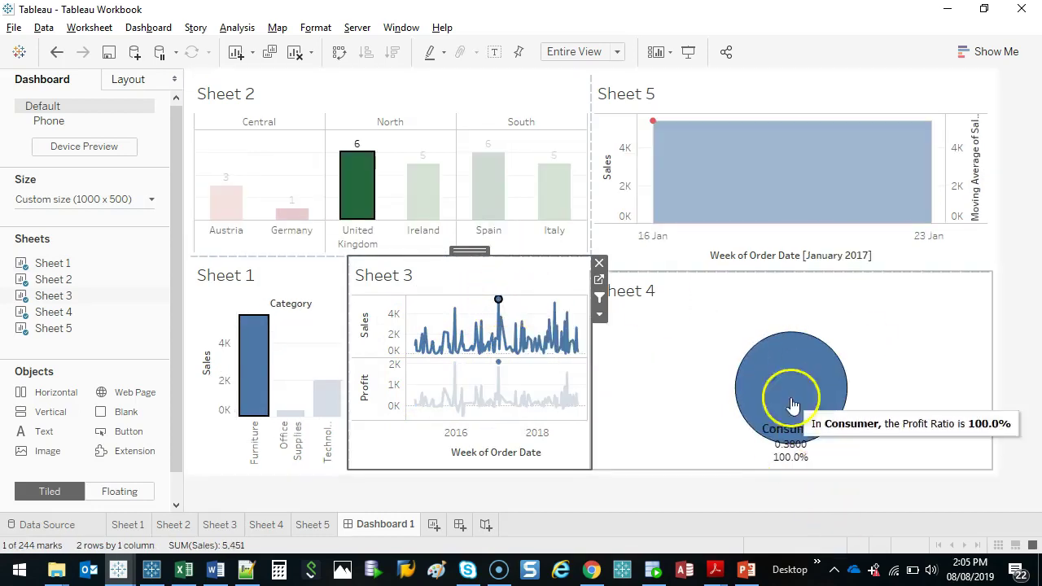
# - Clear the week, Furniture and United Kingdom selections, then launch Google Chrome
pyautogui.click(498, 300)
pyautogui.click(277, 371)
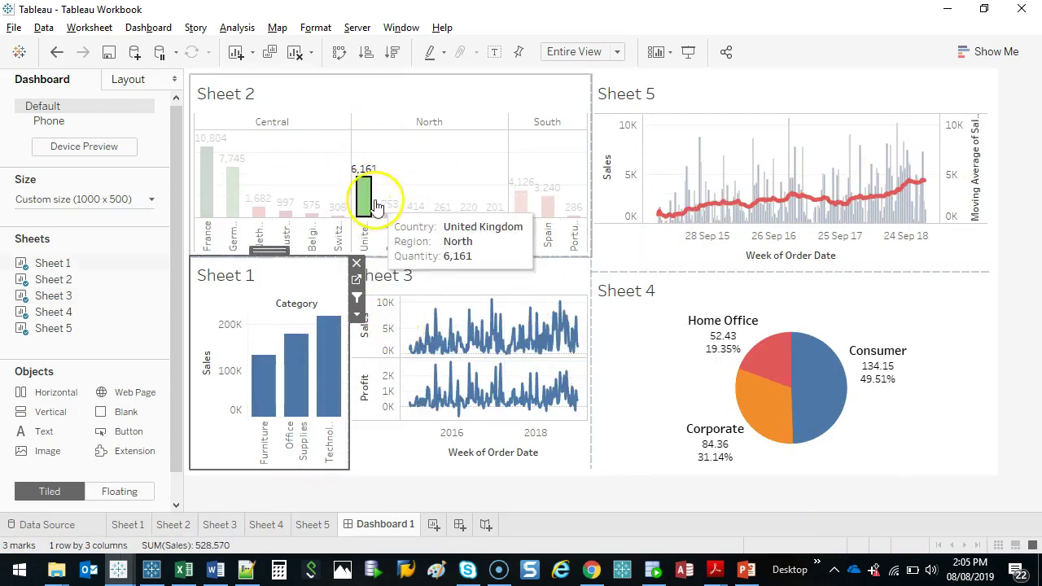
pyautogui.click(368, 189)
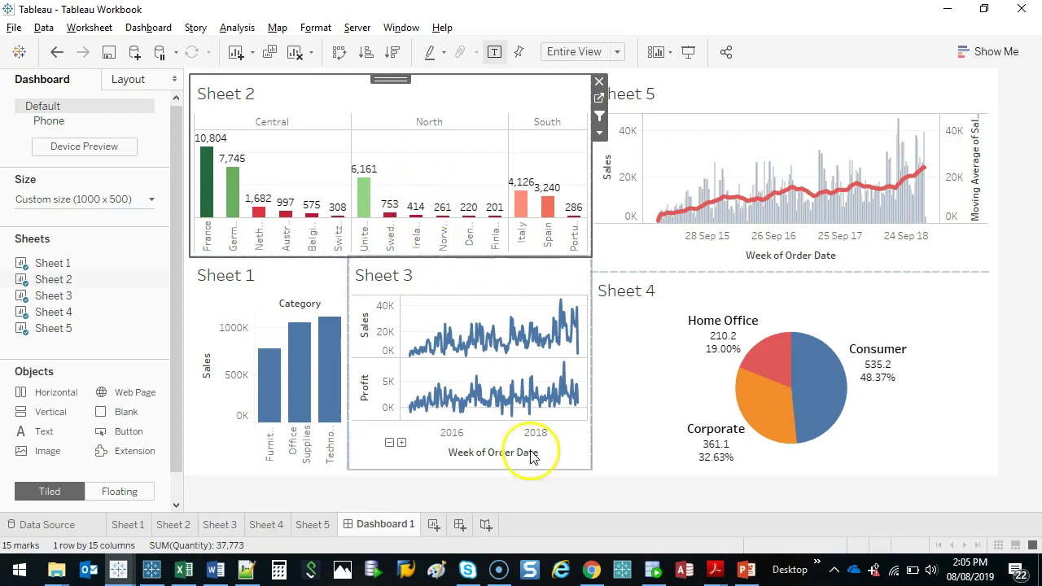
pyautogui.click(592, 570)
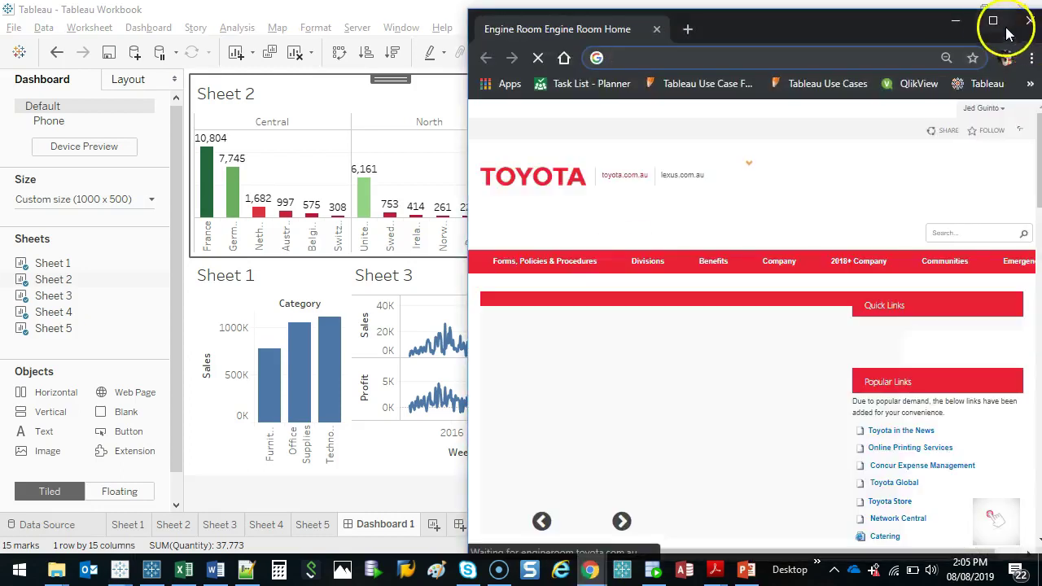
# - Maximize Chrome, search Google for 'ironviz tableau', and return to the results tab
pyautogui.click(998, 18)
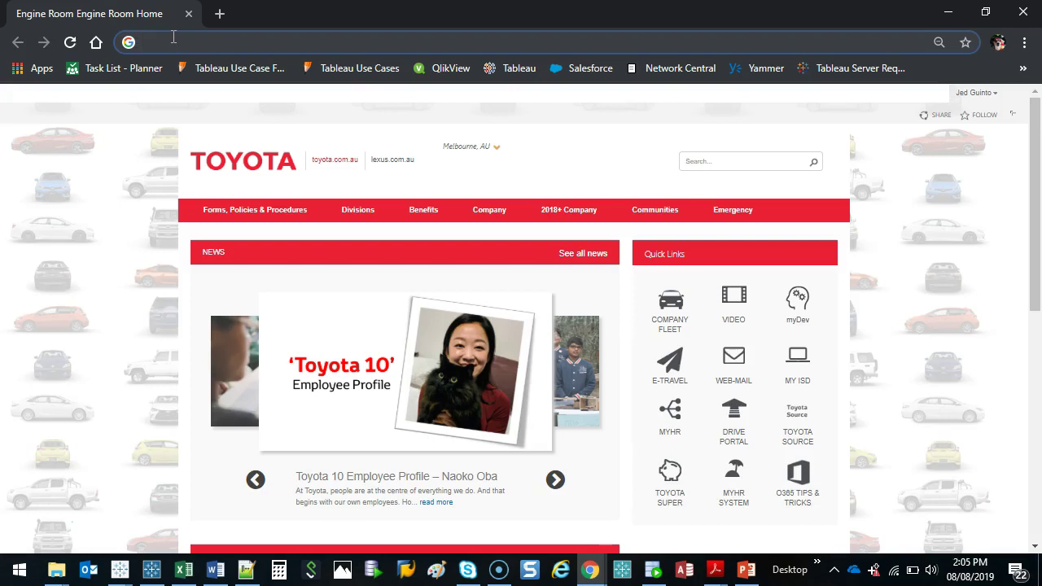
pyautogui.write('iron')
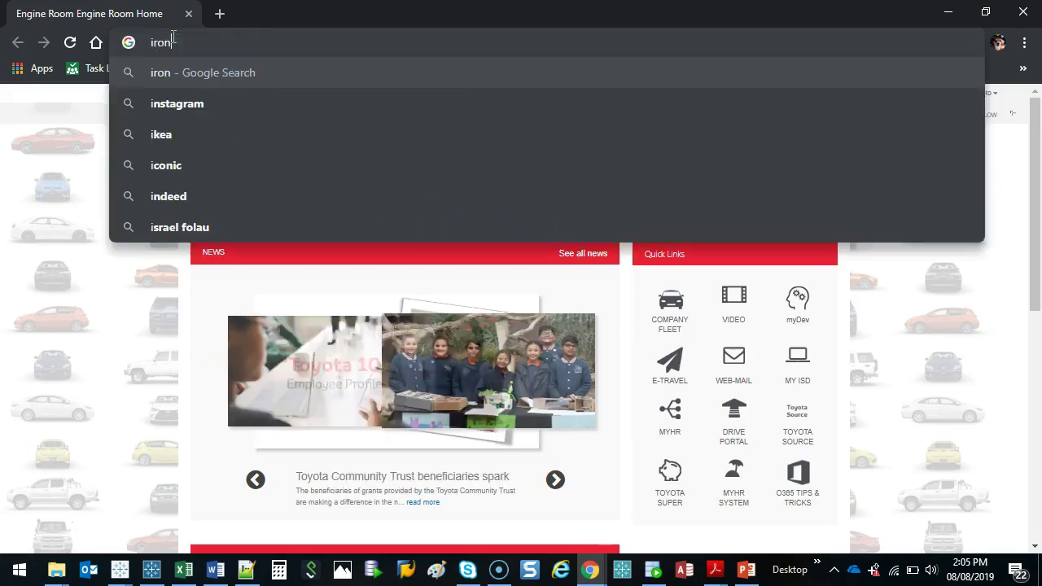
pyautogui.write('viz tabl')
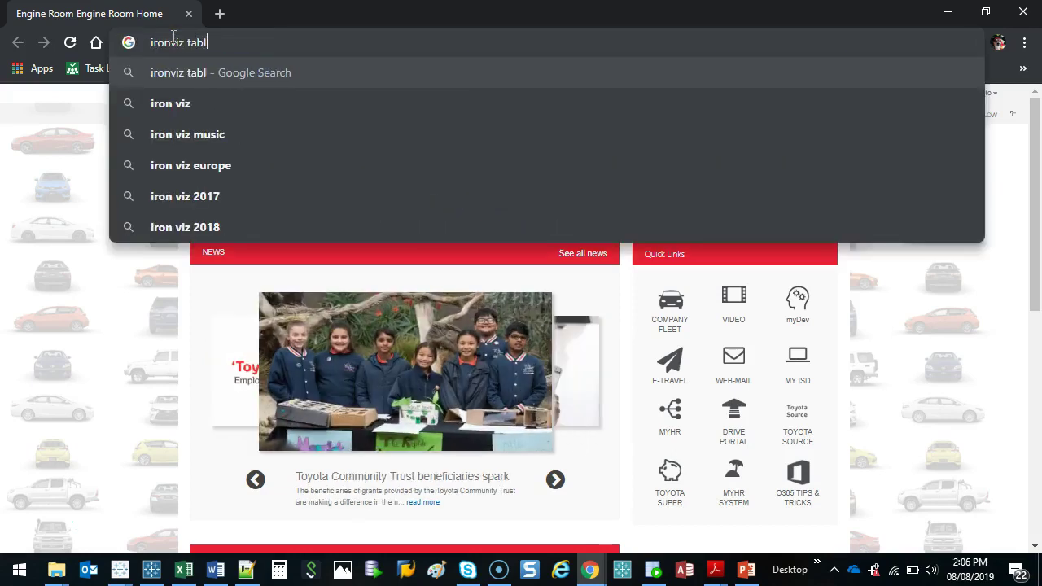
pyautogui.write('eau')
pyautogui.press('Return')
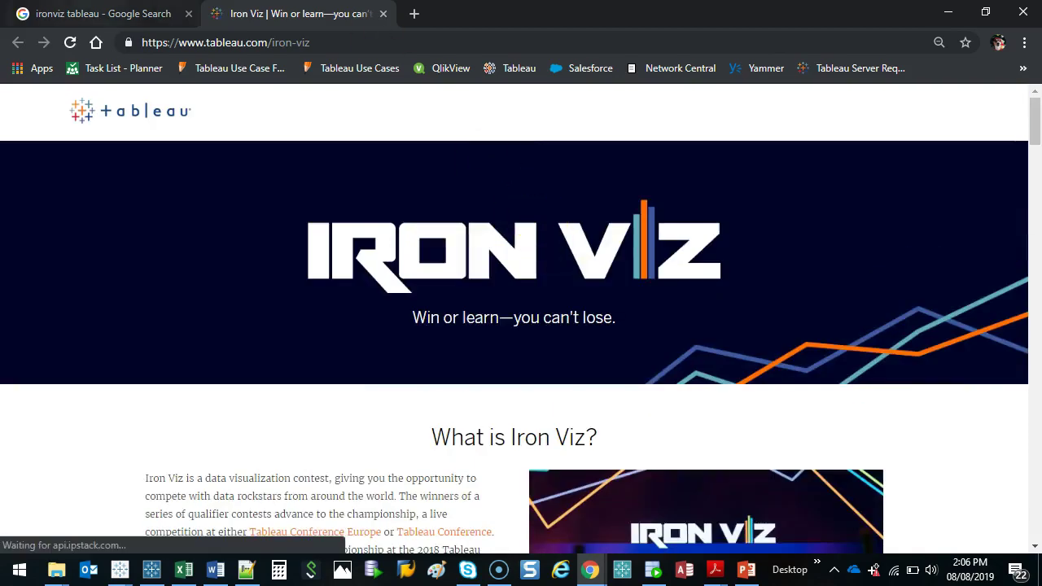
pyautogui.hotkey('ctrl', 'shift', 'Tab')
# - Search 'tableau public' and open the Tableau Public result in a background tab
pyautogui.tripleClick(187, 118)
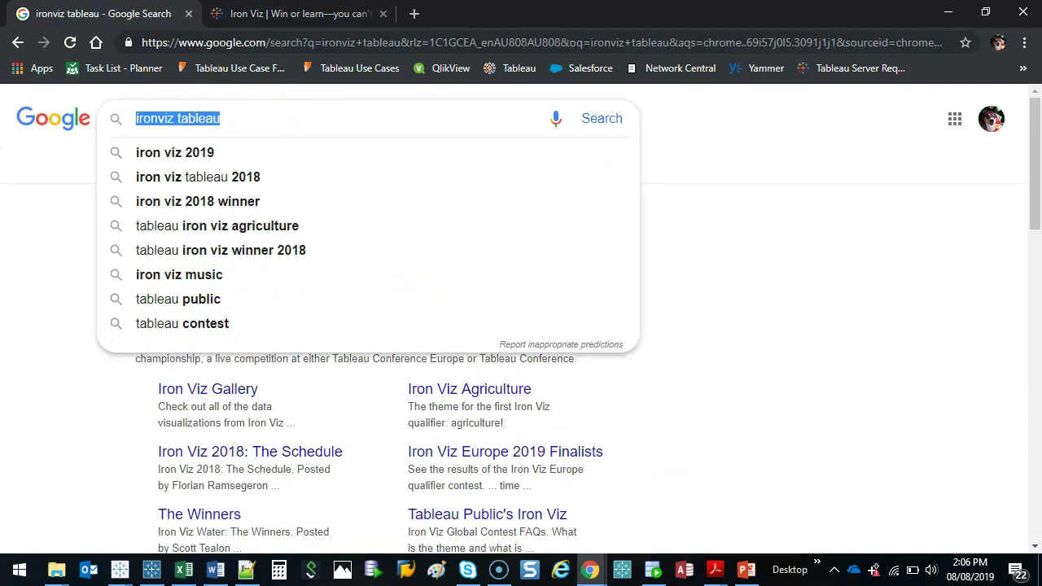
pyautogui.write('tableau public')
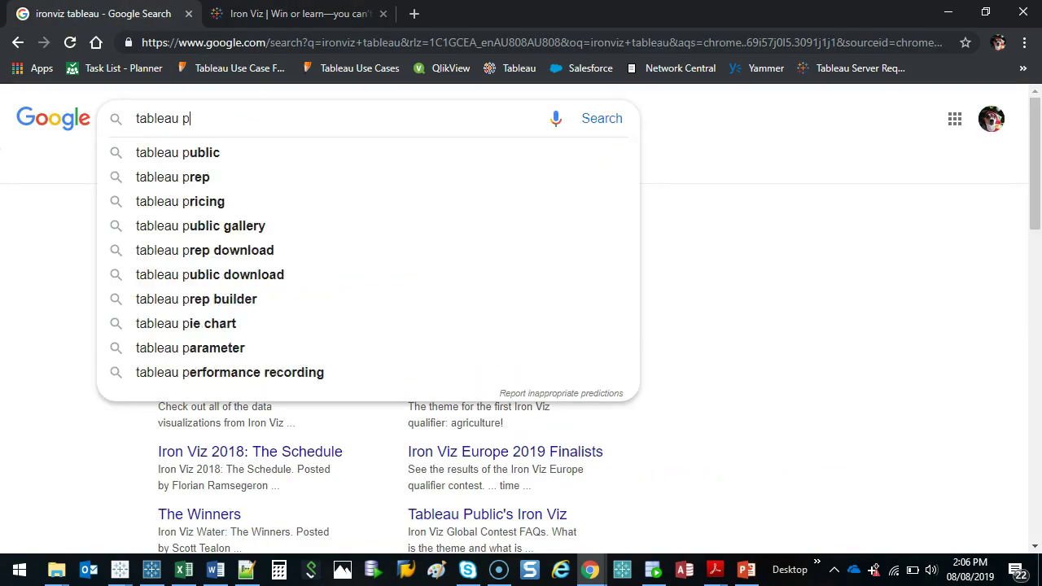
pyautogui.press('Return')
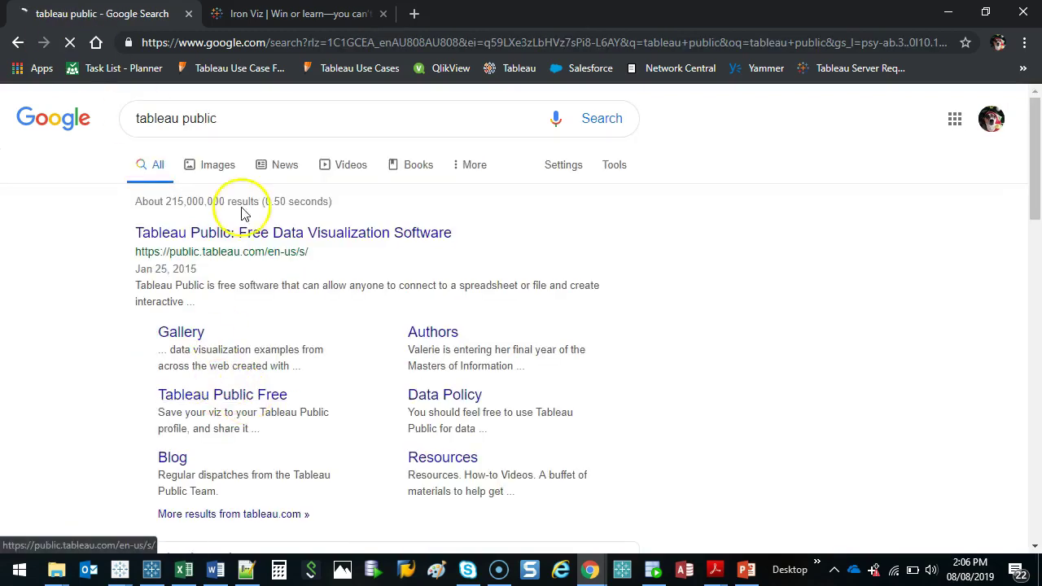
pyautogui.keyDown('ctrl'); pyautogui.click(260, 234); pyautogui.keyUp('ctrl')
# - Search 'makeovermonday' and open the Makeover Monday site in a background tab
pyautogui.tripleClick(253, 120)
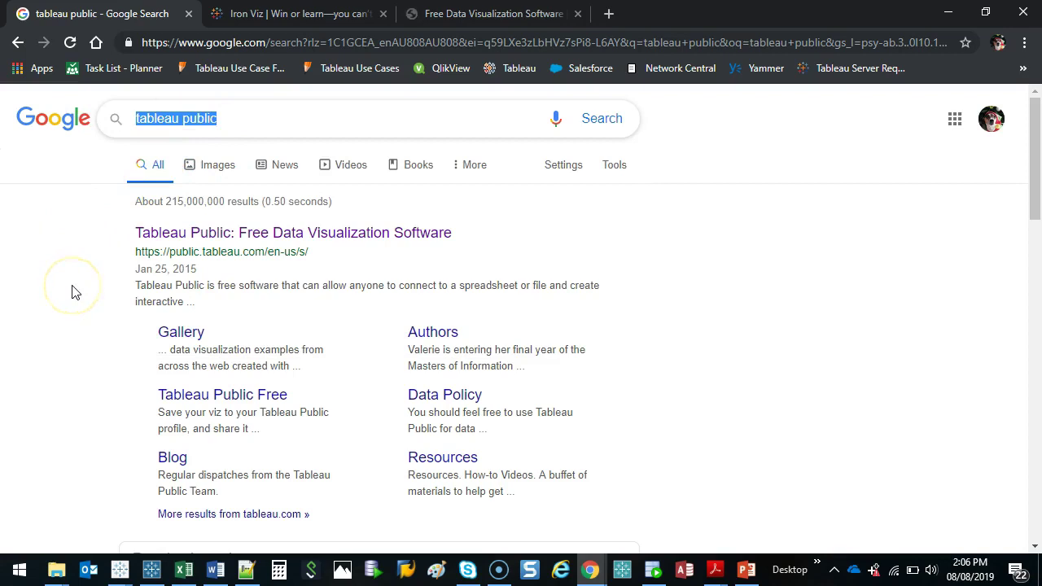
pyautogui.write('makeovermonday')
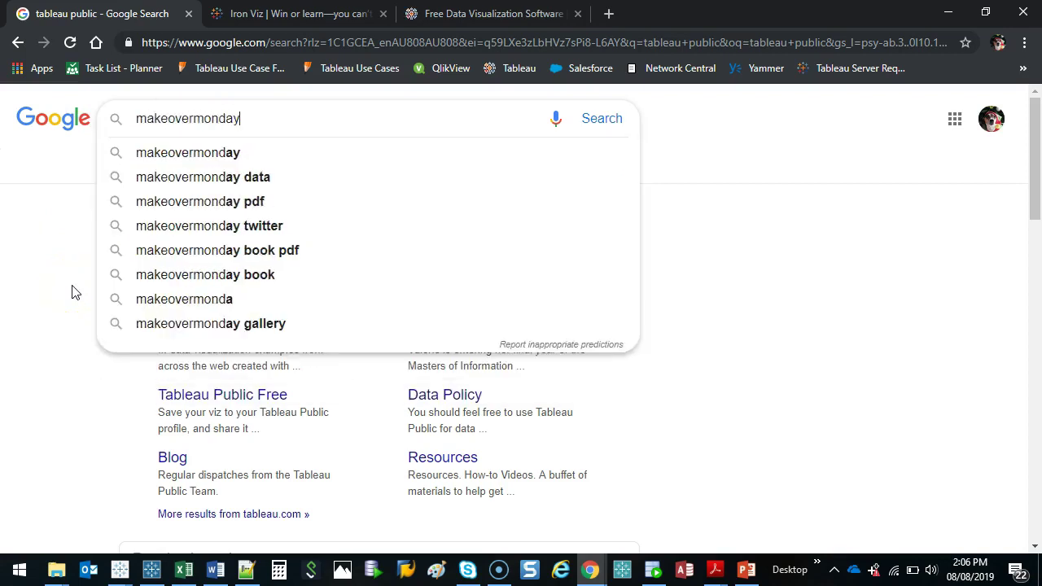
pyautogui.press('Return')
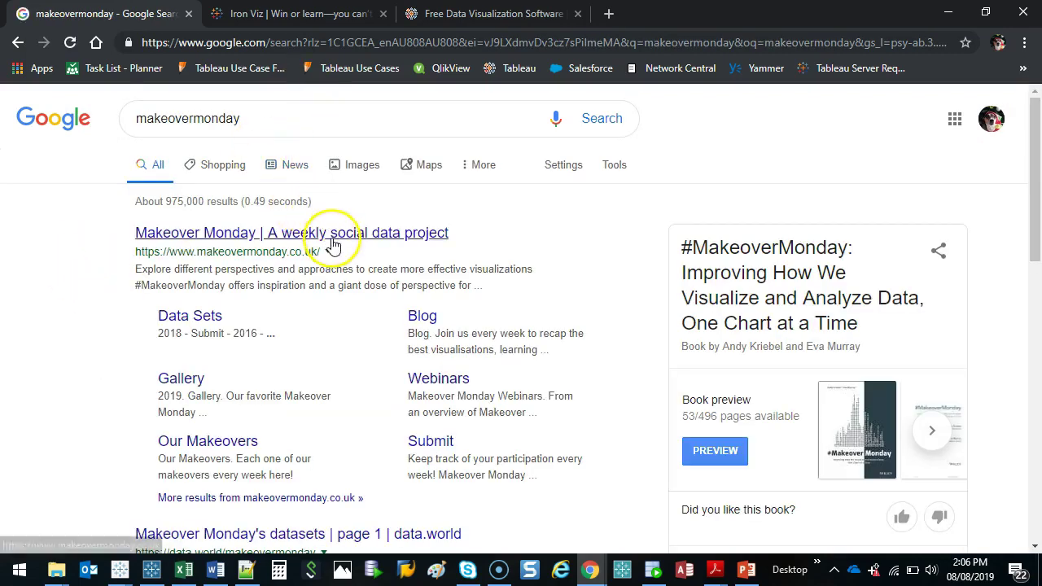
pyautogui.middleClick(332, 243)
# - Bring the Tableau Public page forward and open its Gallery
pyautogui.click(469, 14)
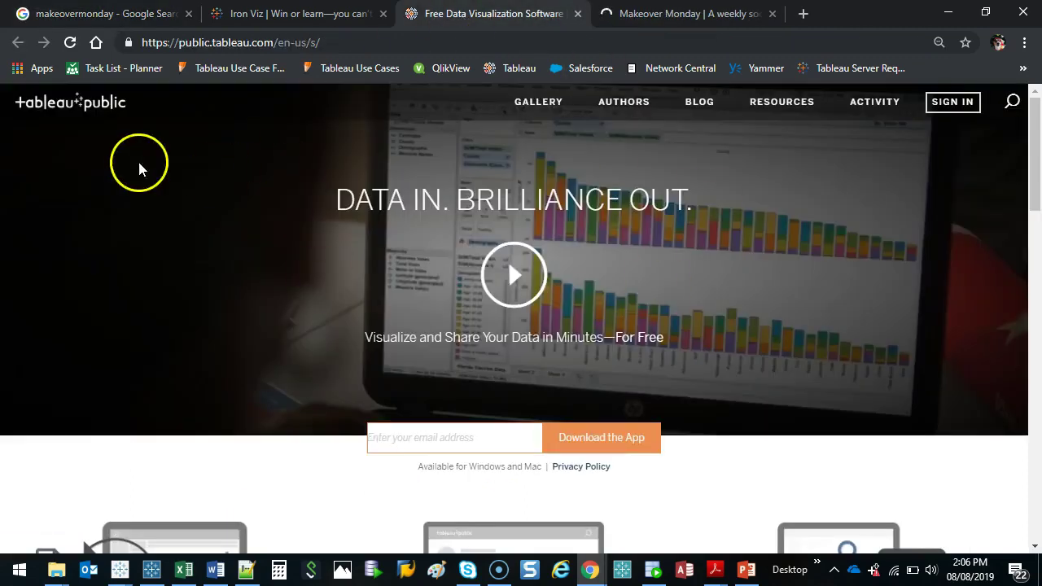
pyautogui.moveTo(1038, 130); pyautogui.dragTo(805, 70)
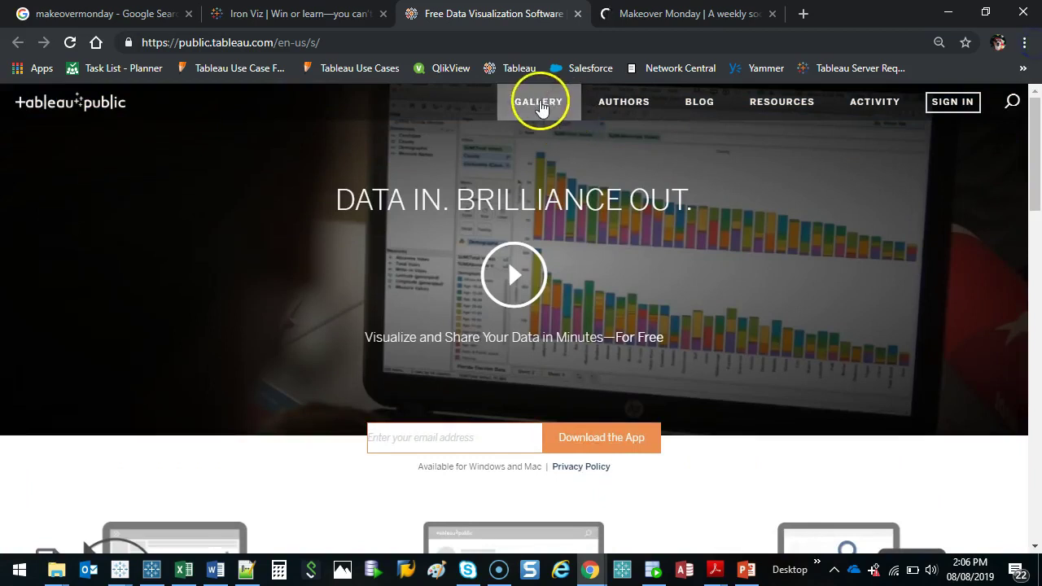
pyautogui.click(540, 106)
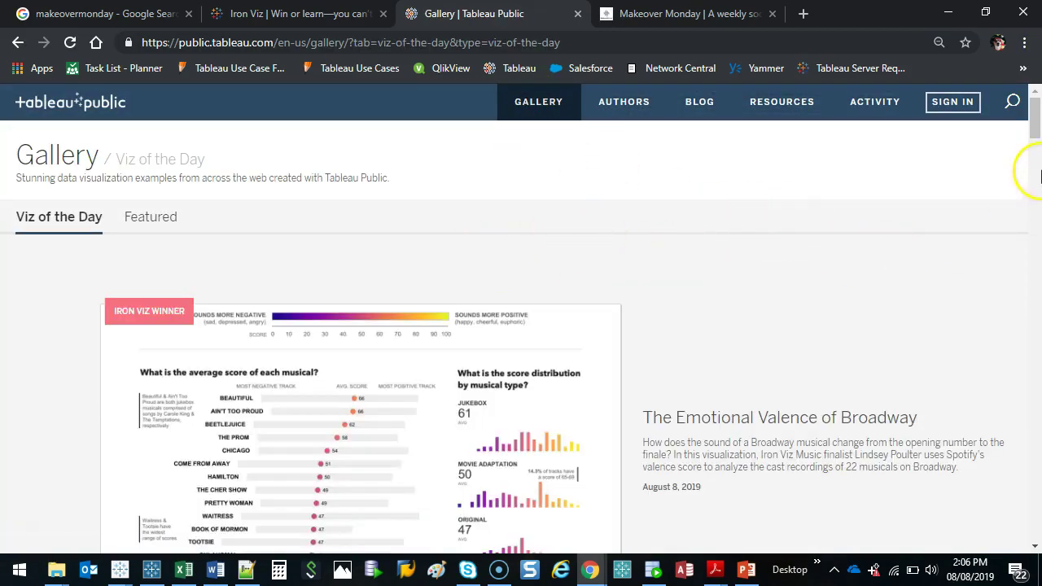
# - Browse the Viz of the Day entries, then switch to the Makeover Monday home page
pyautogui.click(1039, 175)
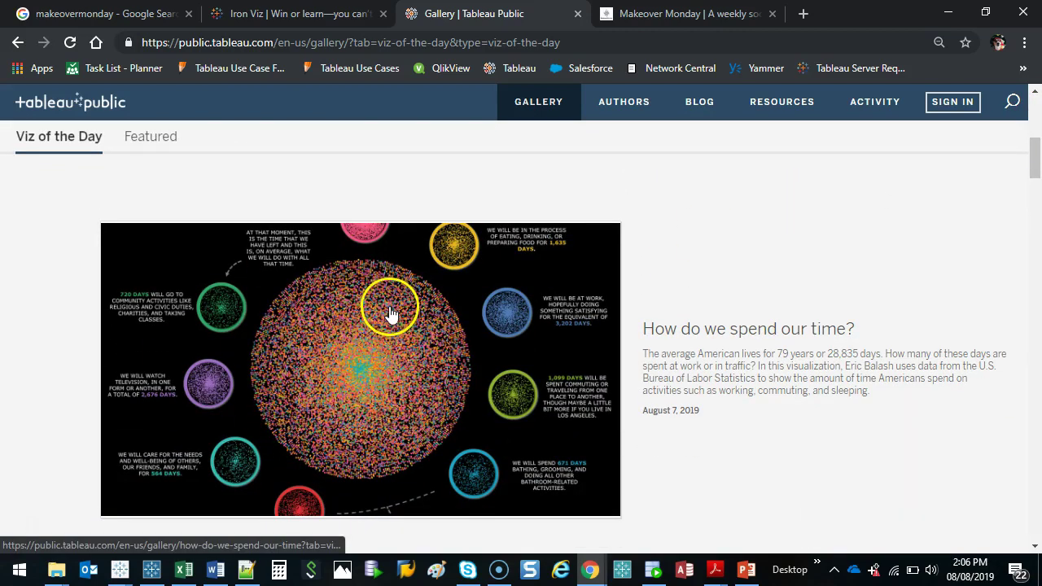
pyautogui.moveTo(1035, 144); pyautogui.dragTo(1036, 487)
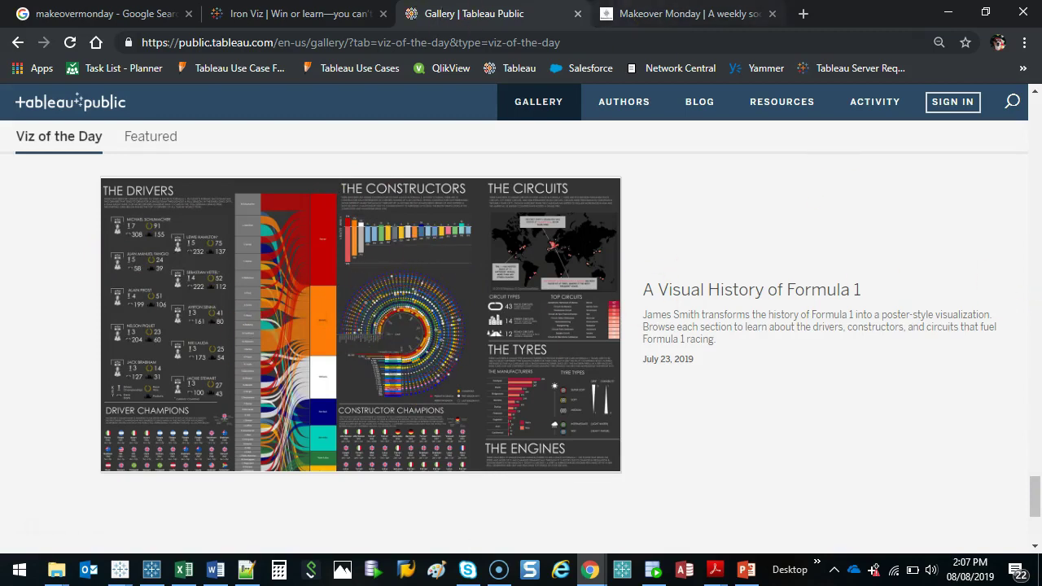
pyautogui.click(653, 25)
# - Visit Makeover Monday's The Book page, then go to Participate > Gallery
pyautogui.scroll(-1, 969, 236)
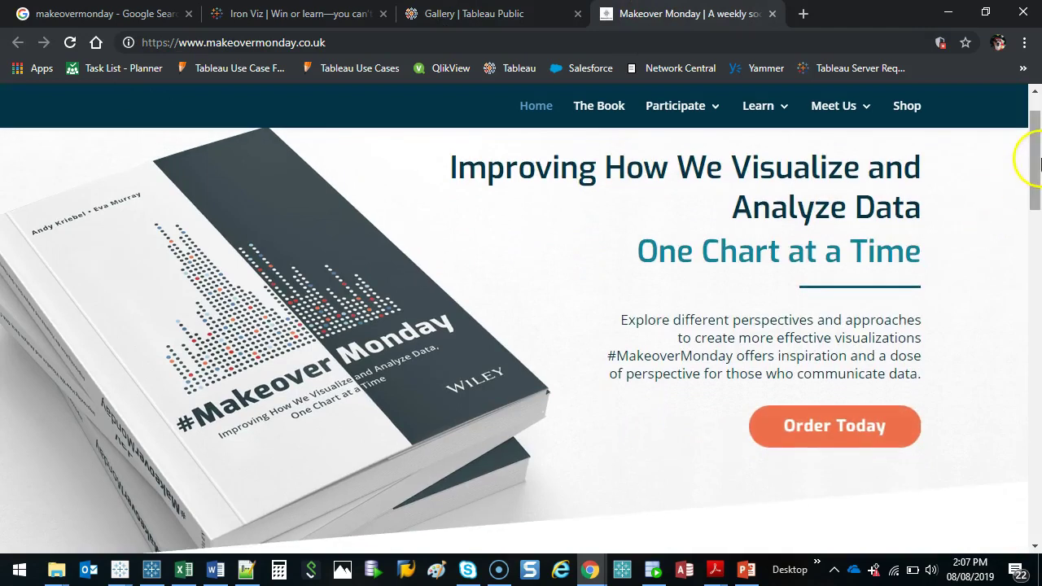
pyautogui.scroll(-2, 1038, 163)
pyautogui.scroll(2, 1038, 163)
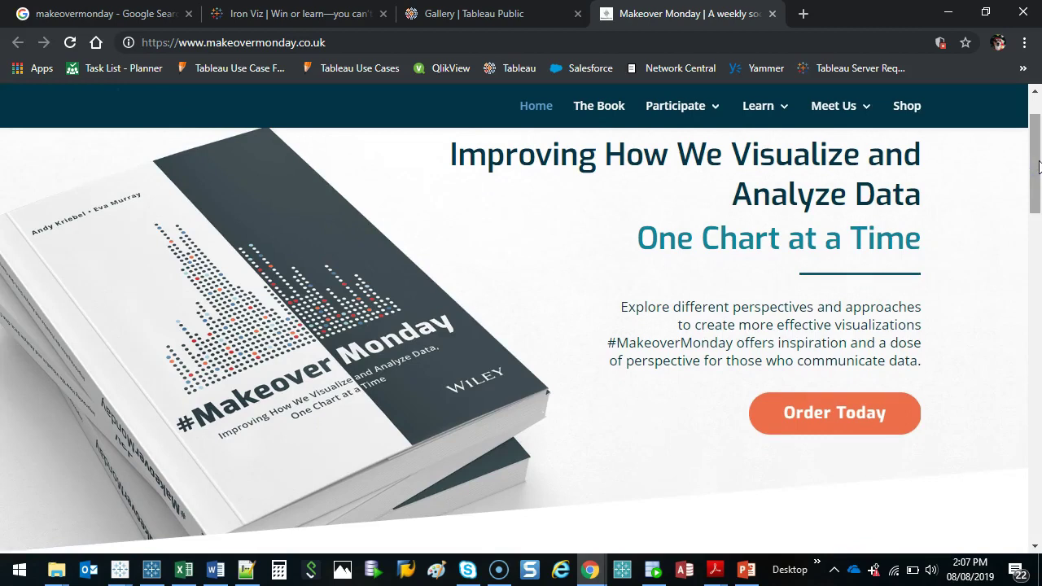
pyautogui.click(600, 106)
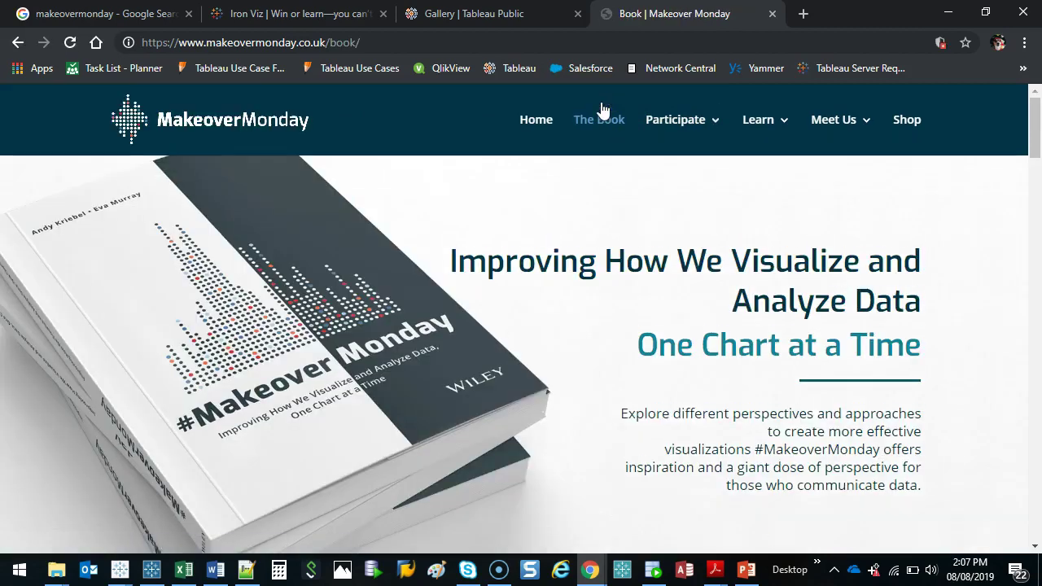
pyautogui.click(680, 123)
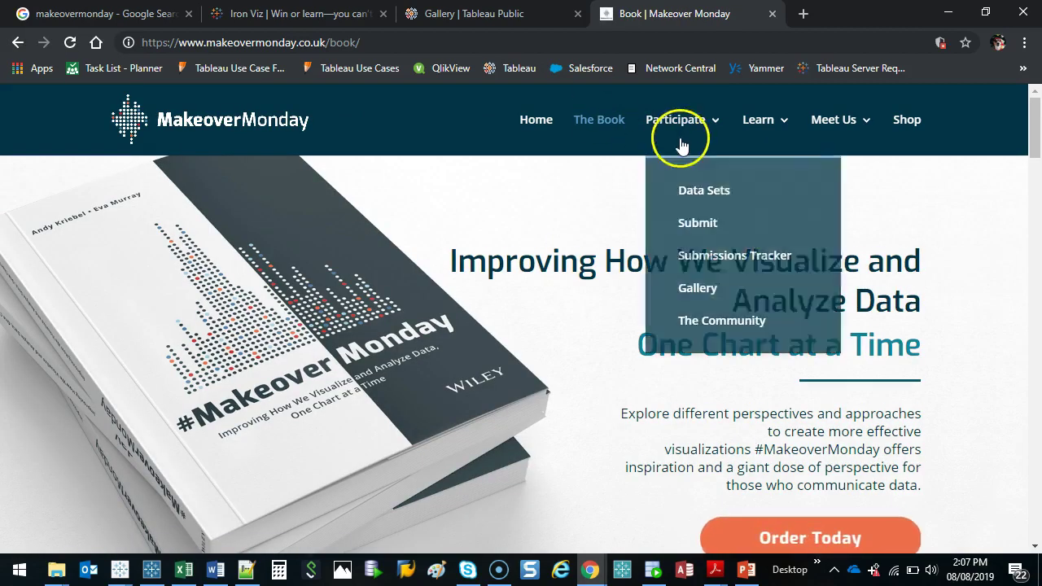
pyautogui.click(695, 293)
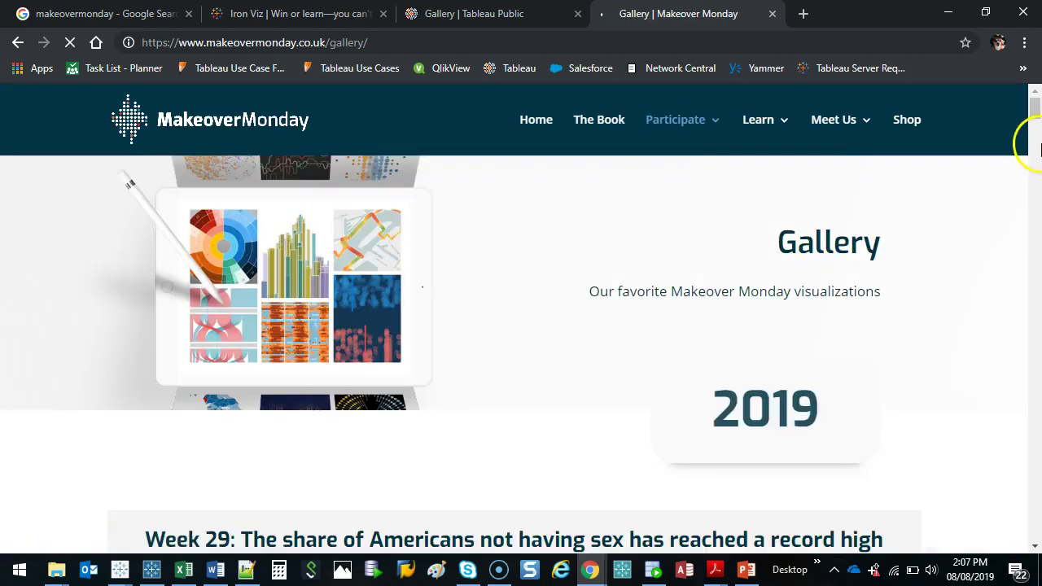
# - Scroll the 2019 gallery down to the Week 26: Alcohol Consumption by Country entries
pyautogui.moveTo(1035, 109); pyautogui.dragTo(1020, 145)
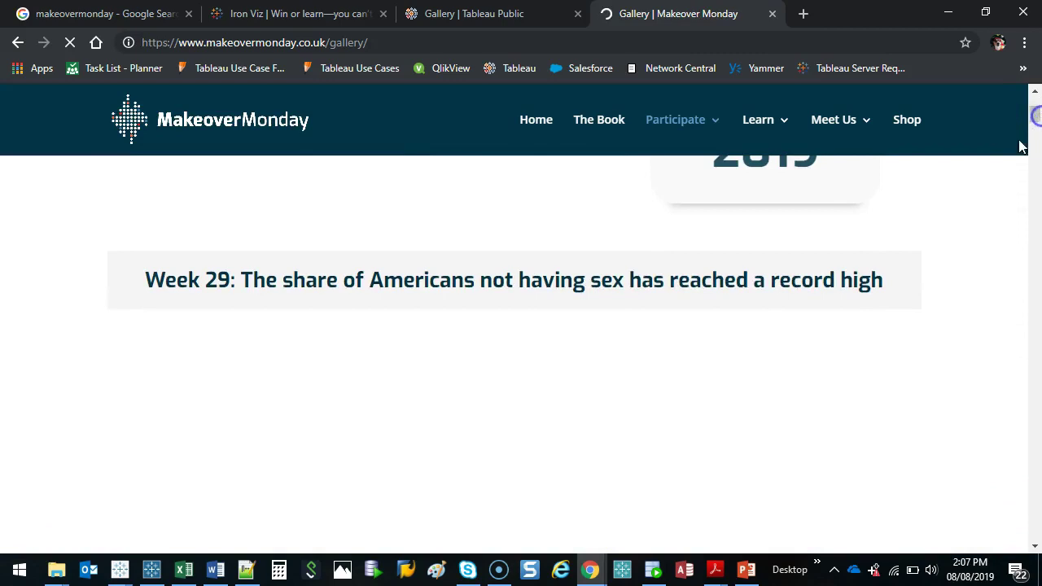
pyautogui.scroll(-1, 221, 309)
pyautogui.scroll(4, 221, 312)
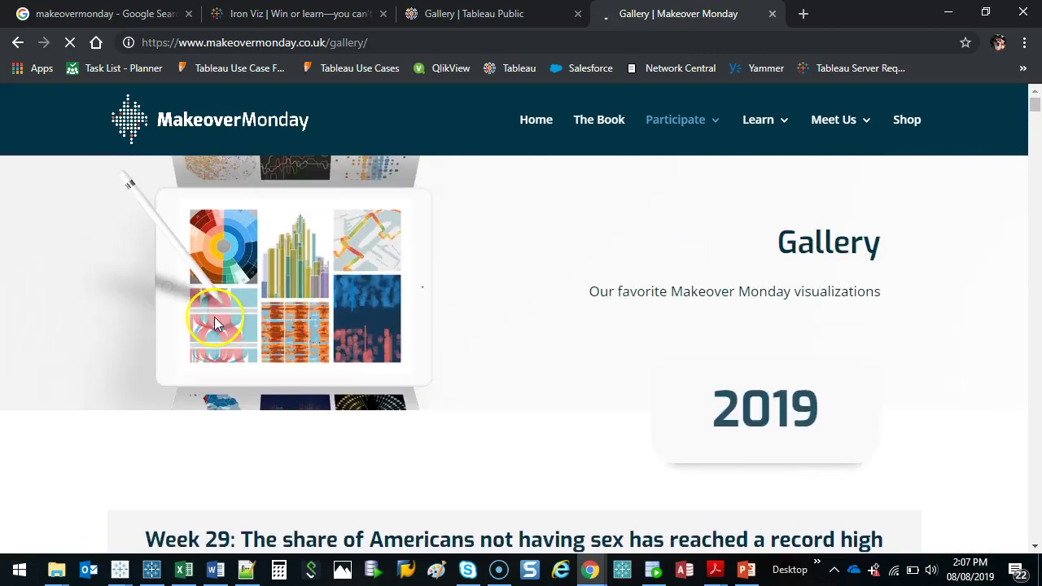
pyautogui.scroll(-5, 570, 317)
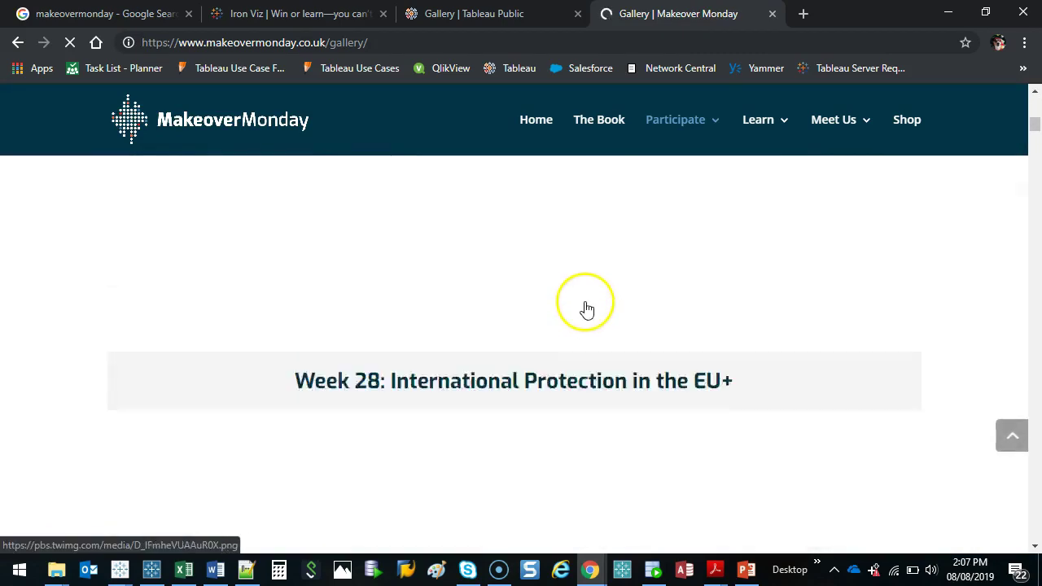
pyautogui.scroll(-3, 586, 308)
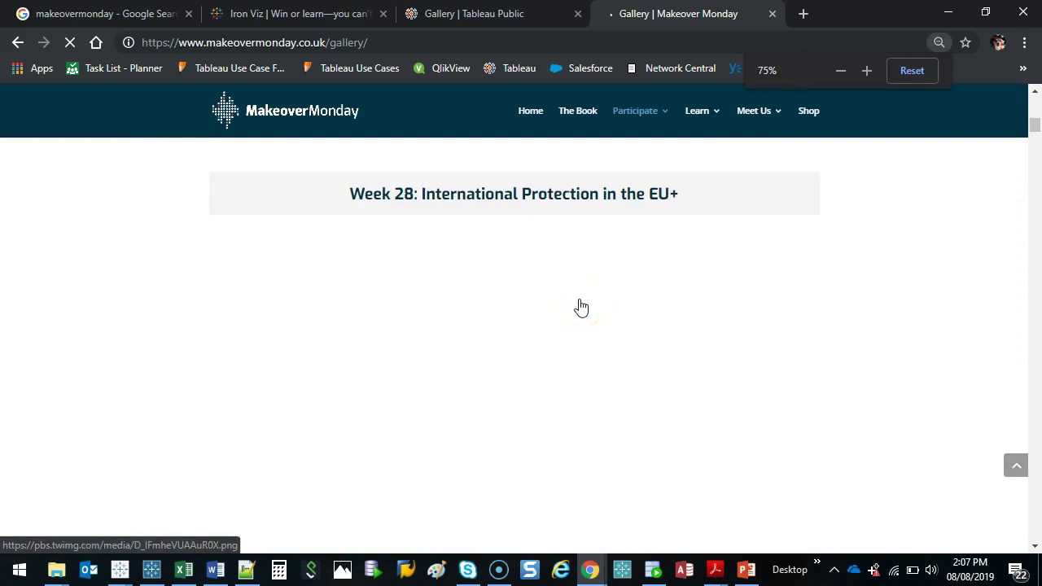
pyautogui.scroll(-3, 578, 297)
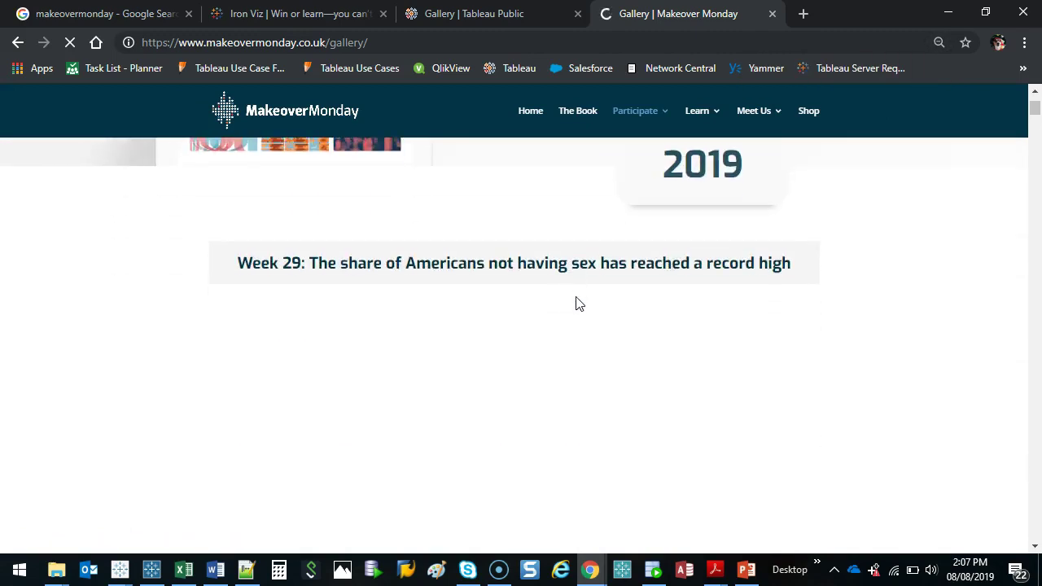
pyautogui.scroll(-6, 570, 318)
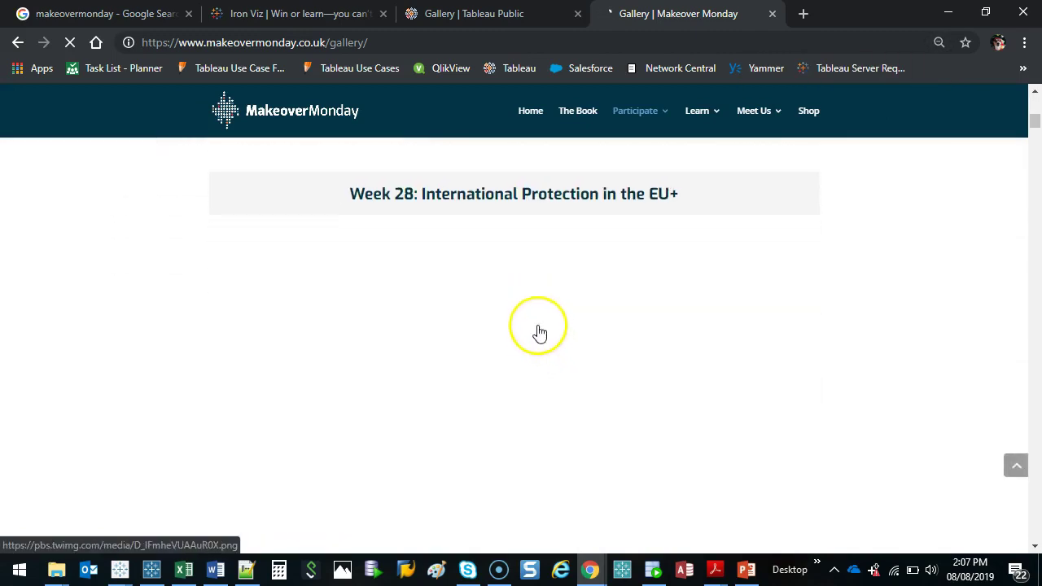
pyautogui.scroll(-1, 953, 198)
pyautogui.click(1032, 161)
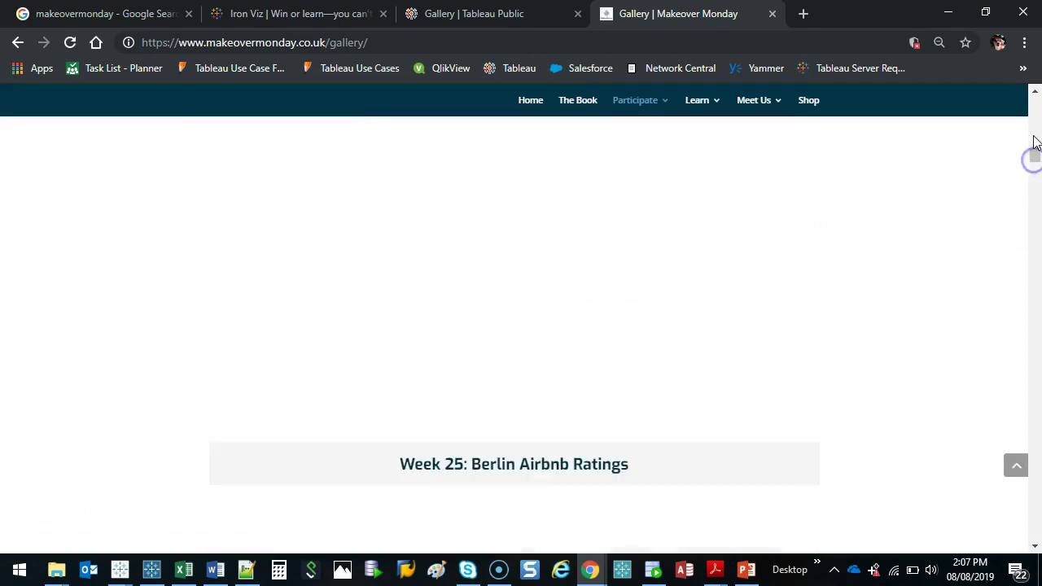
pyautogui.scroll(6, 643, 334)
pyautogui.scroll(1, 600, 302)
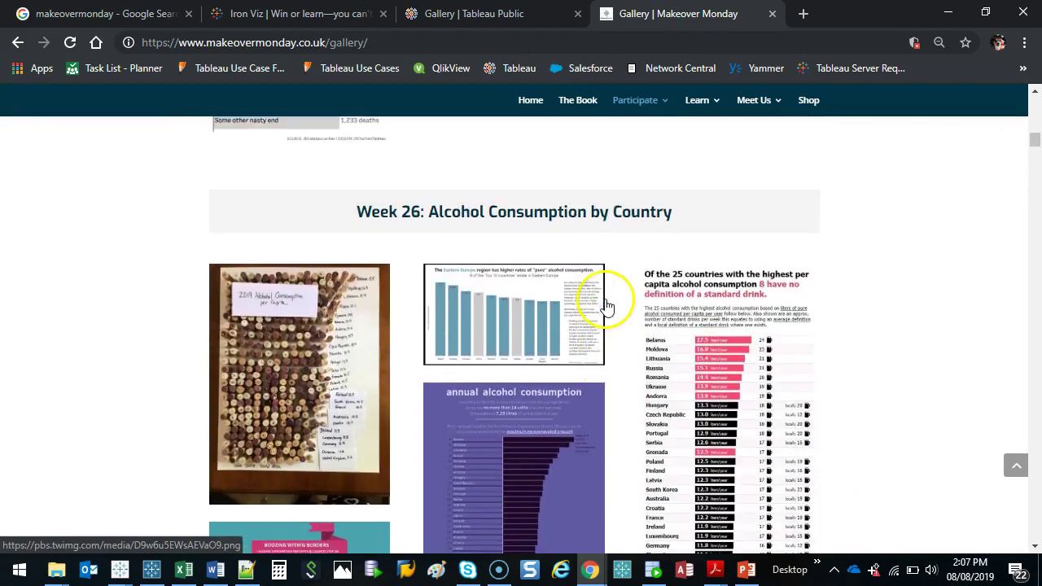
pyautogui.scroll(-1, 596, 281)
pyautogui.scroll(-2, 760, 290)
pyautogui.scroll(2, 298, 216)
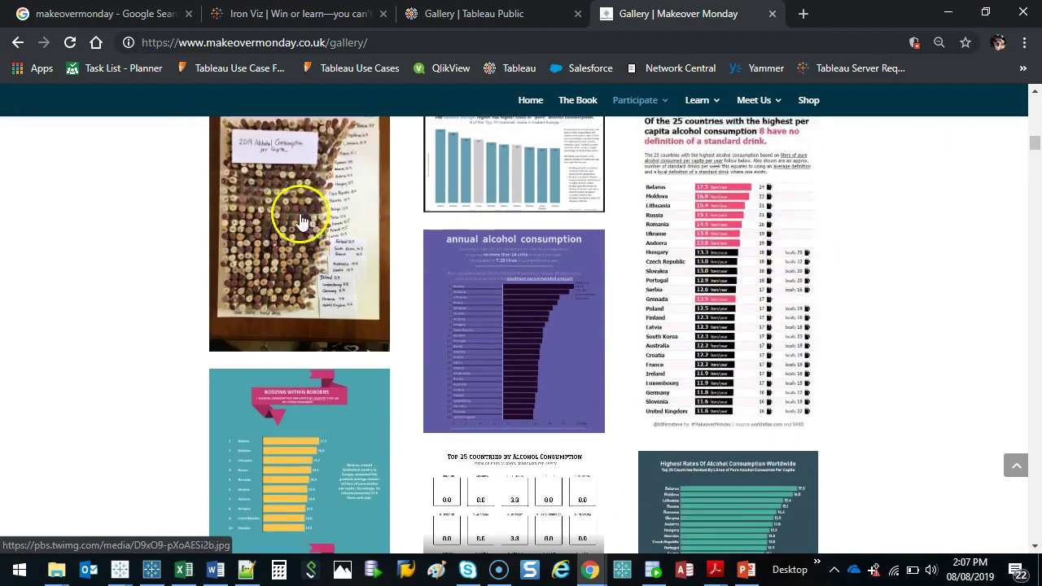
pyautogui.scroll(-3, 826, 345)
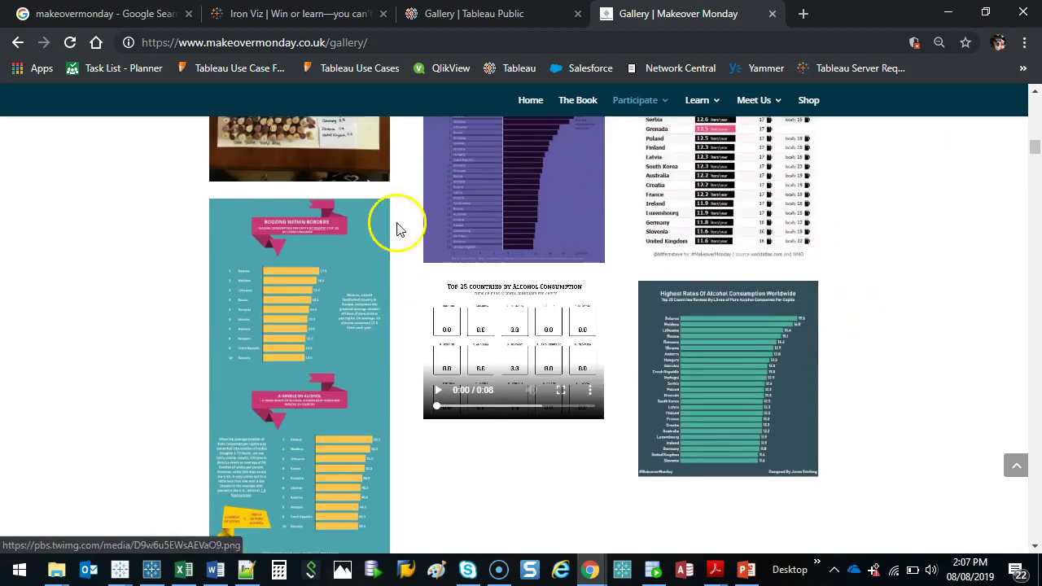
pyautogui.scroll(-2, 643, 431)
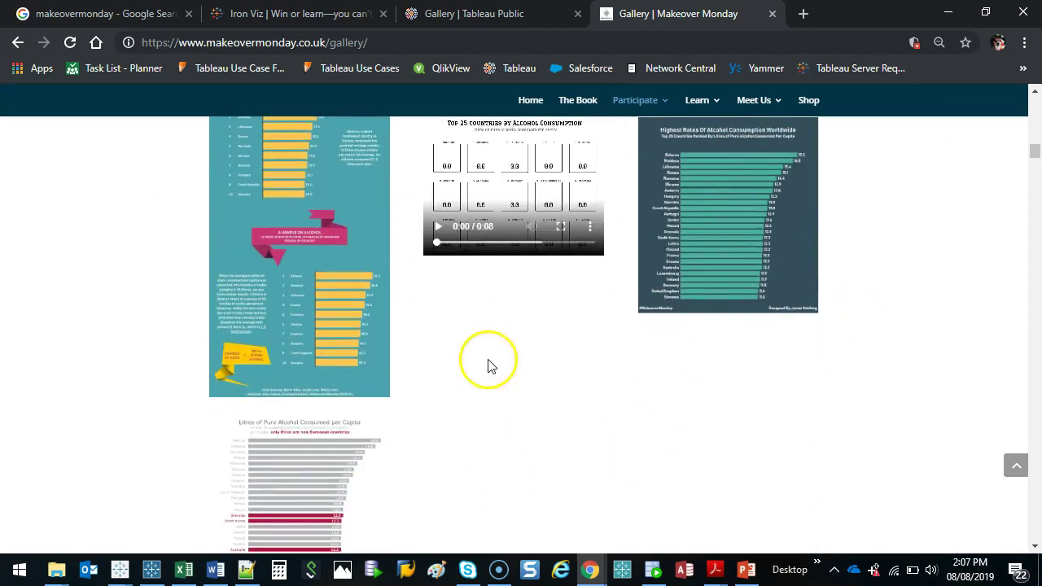
# - Return to the Tableau Workbook's Dashboard 1 and deselect Sheet 2
pyautogui.moveTo(120, 569)
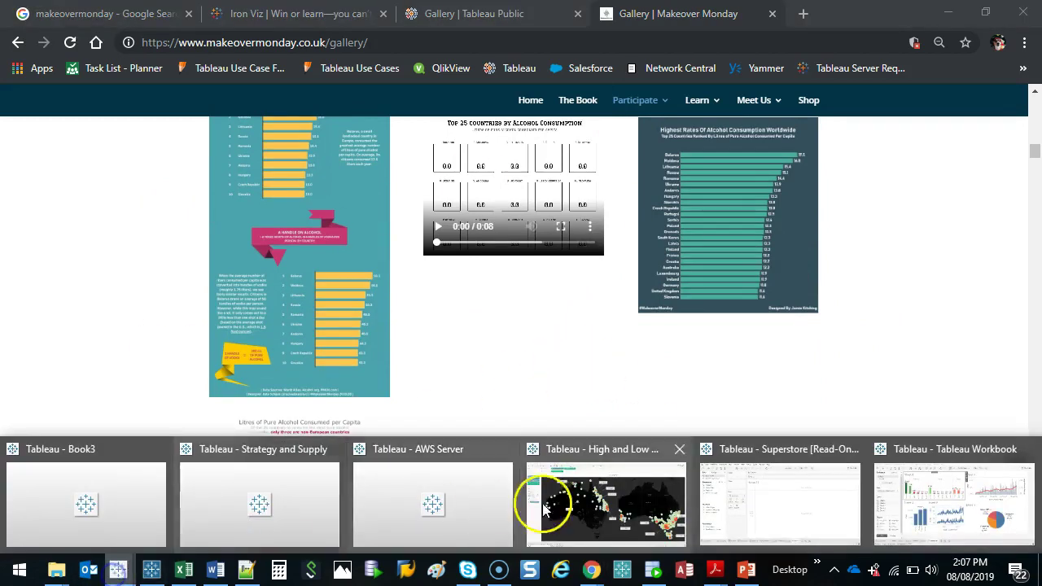
pyautogui.click(932, 515)
pyautogui.click(1031, 314)
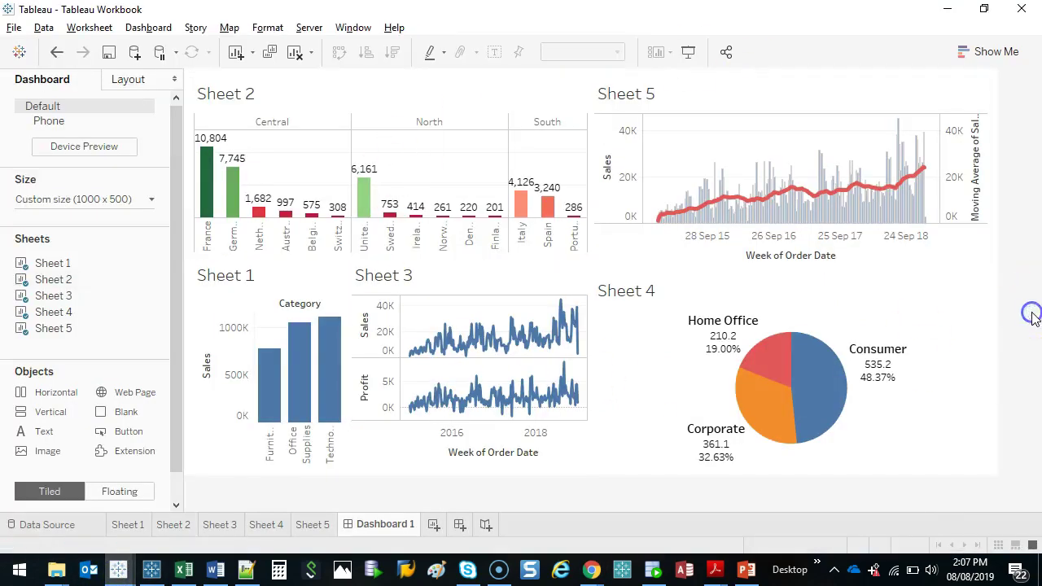